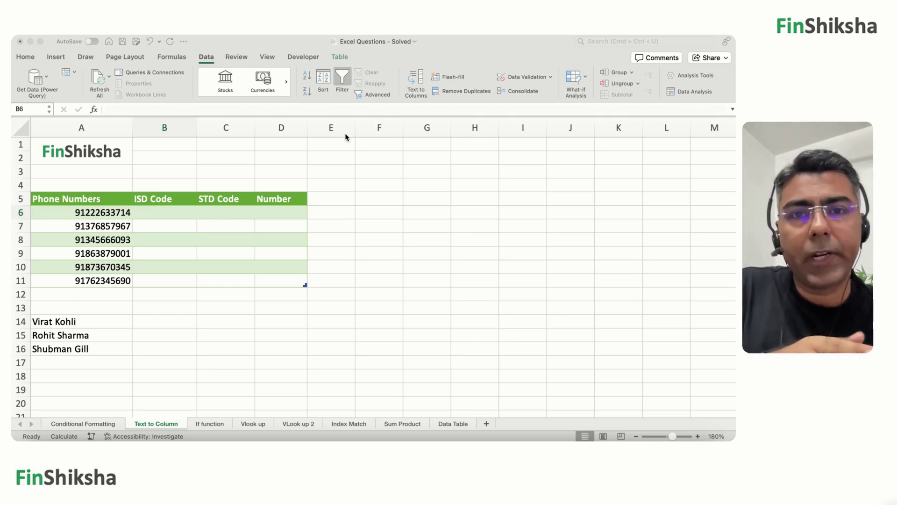
- Select the three player names in A14:A16
drag(93, 318, 83, 348)
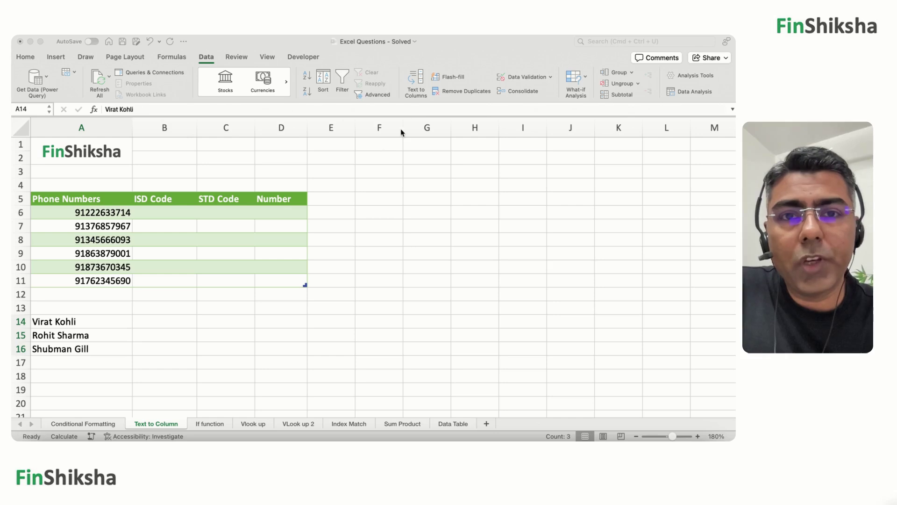
- Cancel the first Text to Columns attempt and reselect the names in A14:A16
click(416, 83)
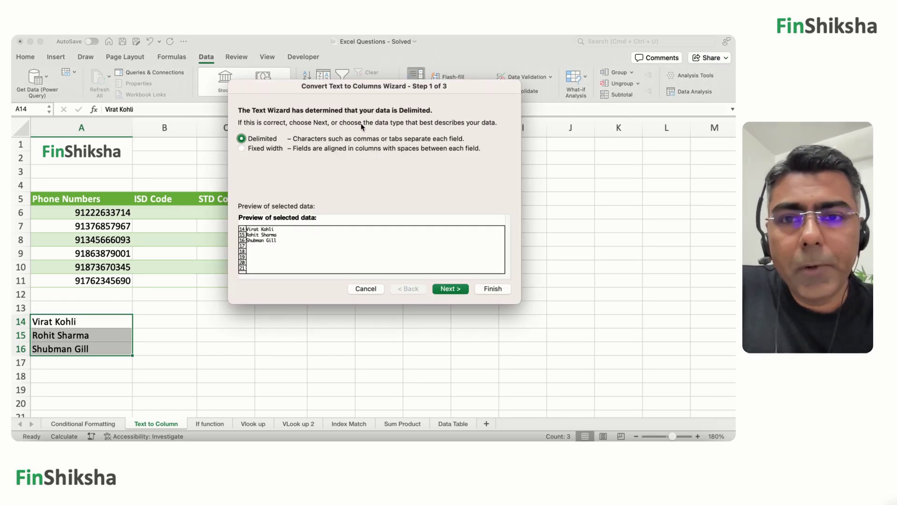
click(260, 140)
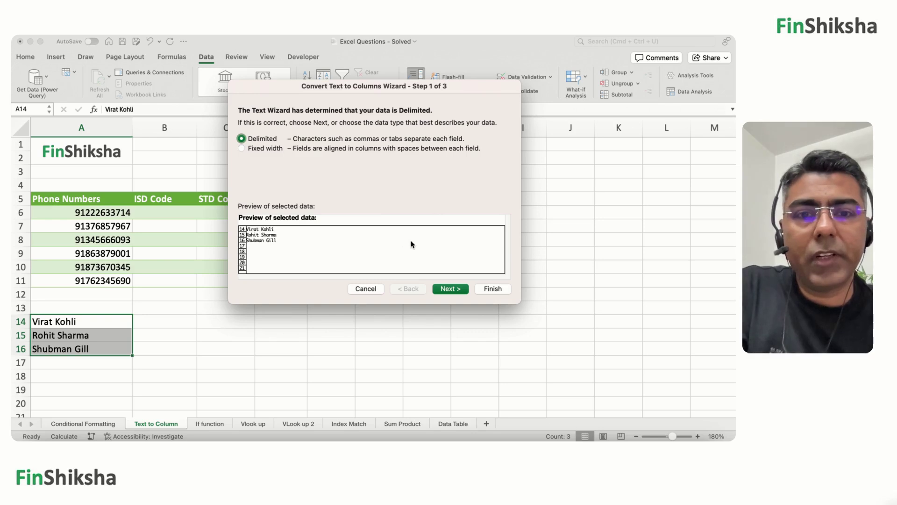
key(Escape)
click(145, 337)
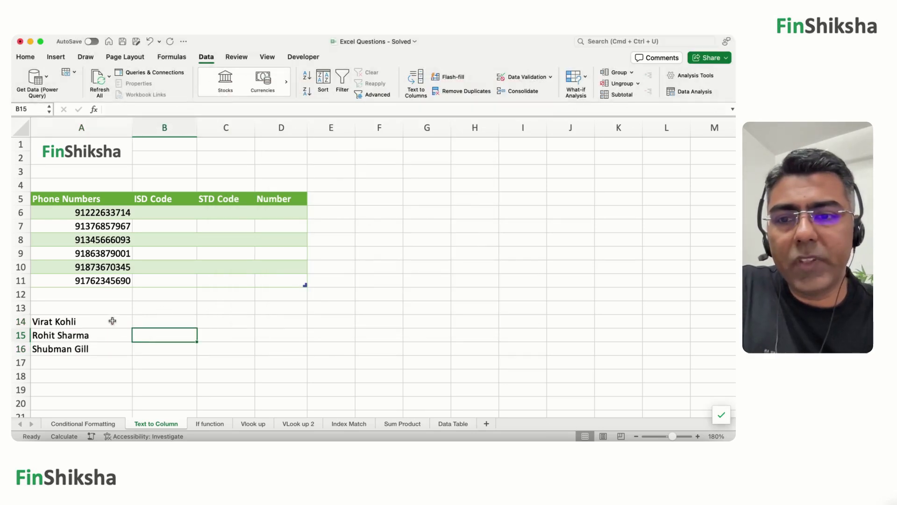
drag(114, 319, 107, 347)
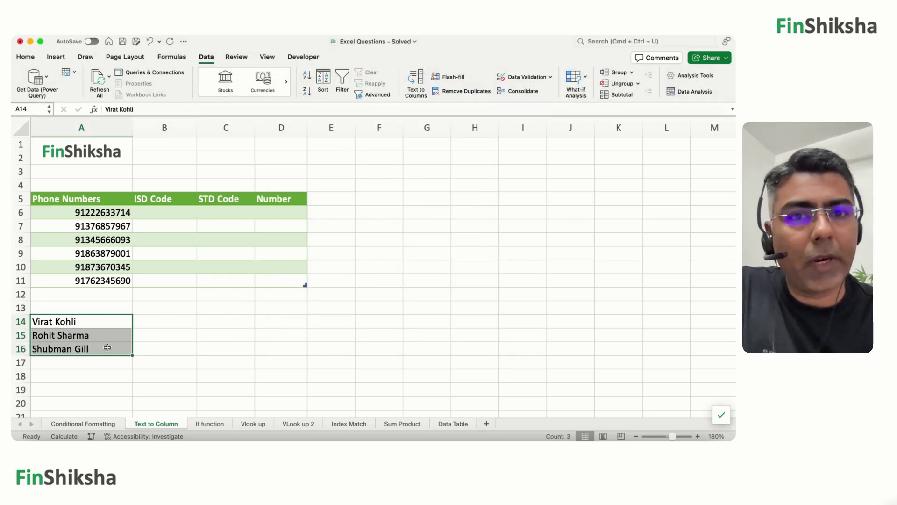
click(204, 57)
click(204, 57)
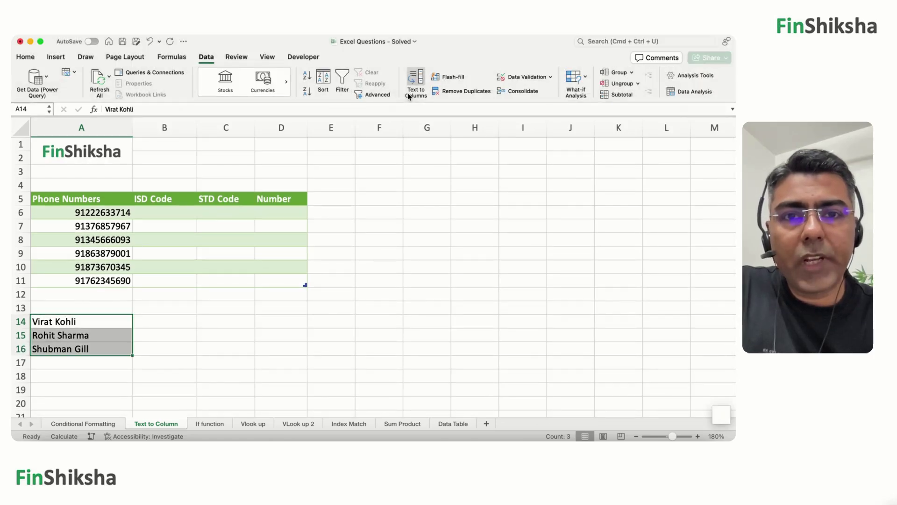
- Split the names with a Delimited, Space-separated Text to Columns into columns A and B
click(413, 84)
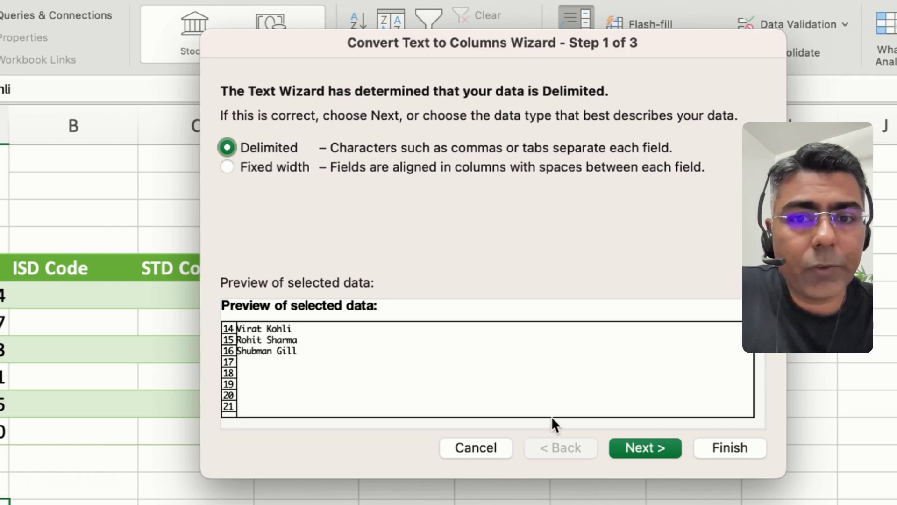
click(636, 447)
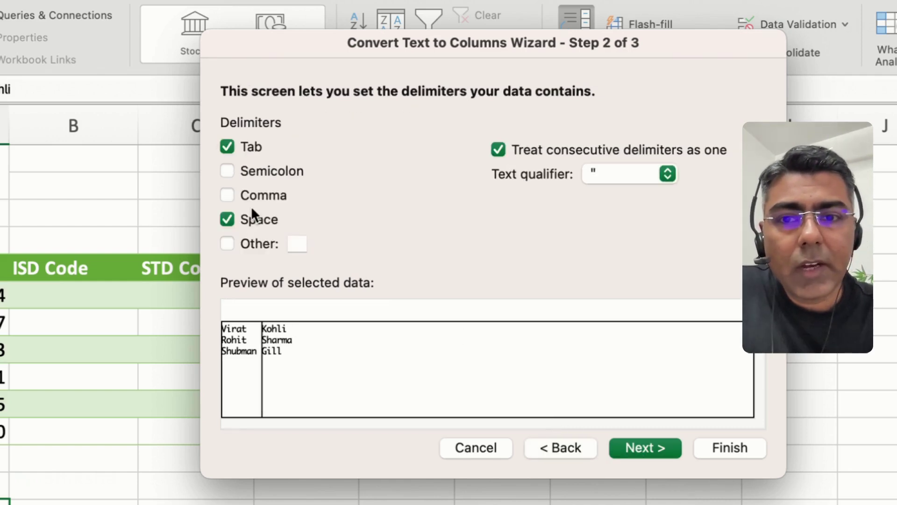
click(247, 223)
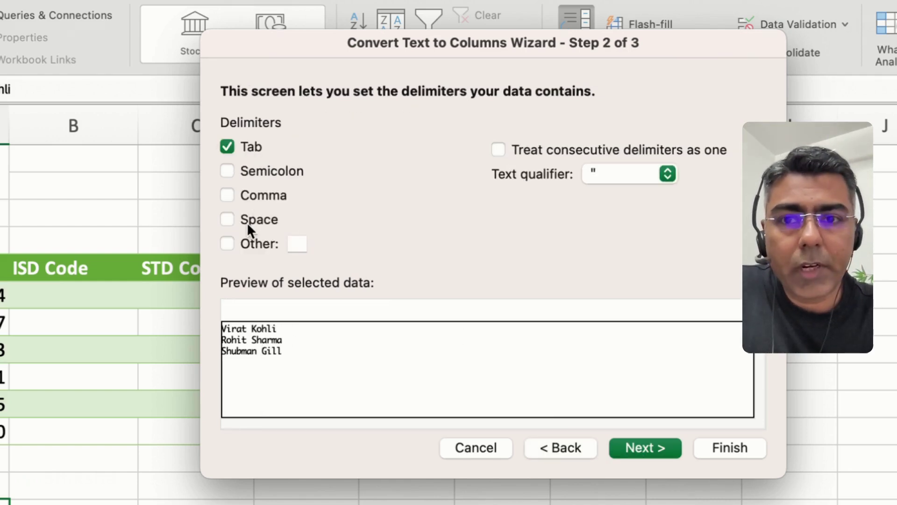
click(240, 220)
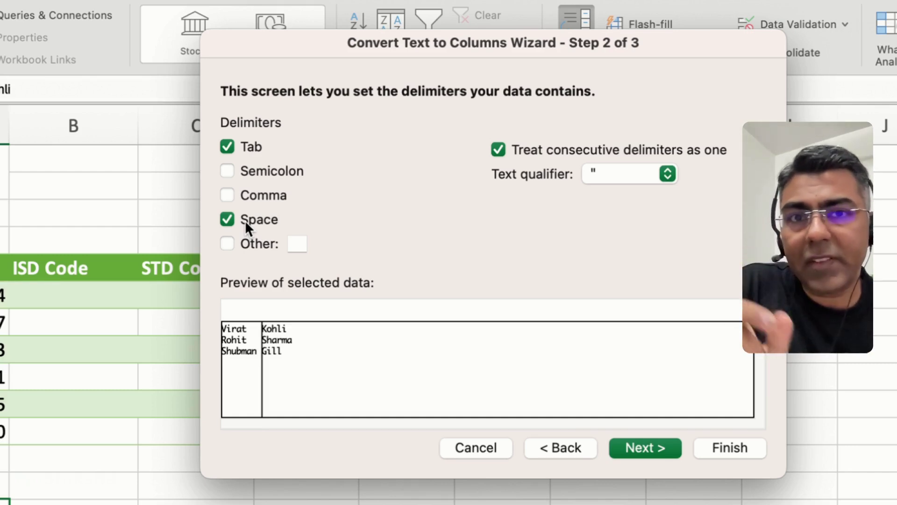
click(634, 444)
click(727, 450)
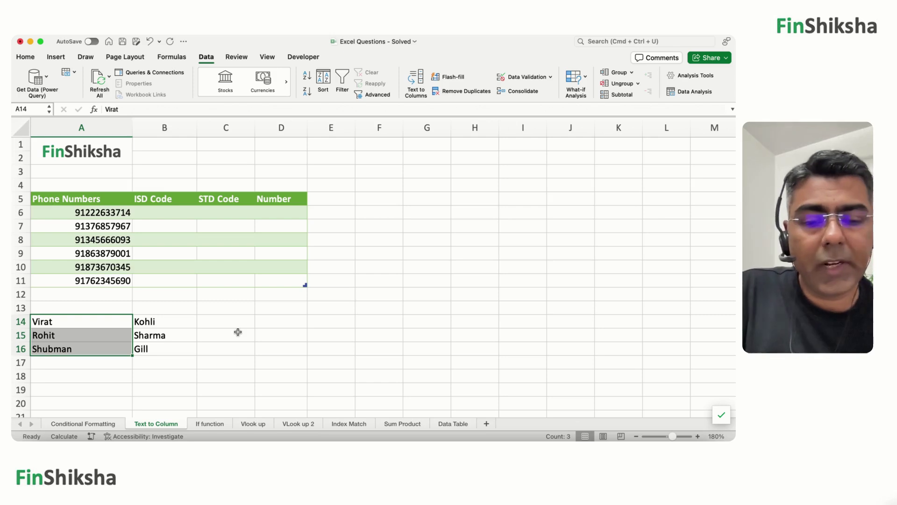
- Undo the split and redo it by Space with destination $B$14, keeping full names in column A
key(super+z)
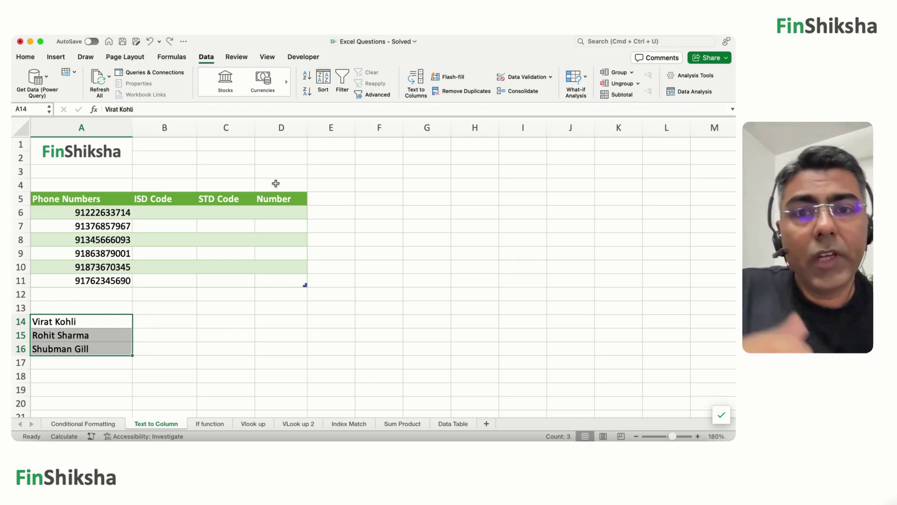
click(418, 80)
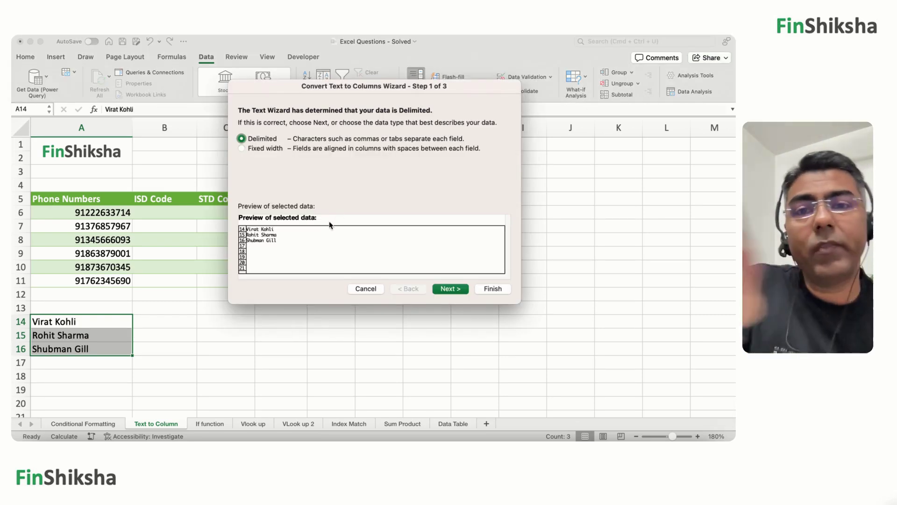
click(448, 289)
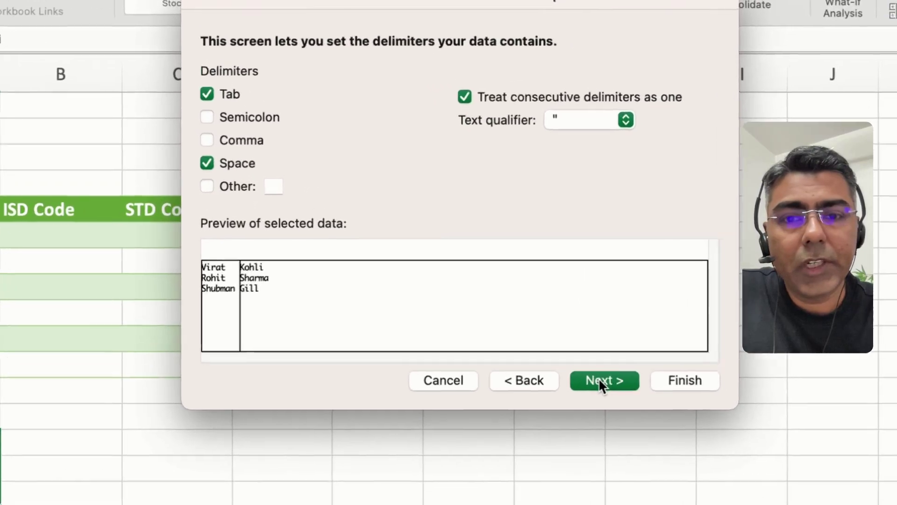
click(449, 288)
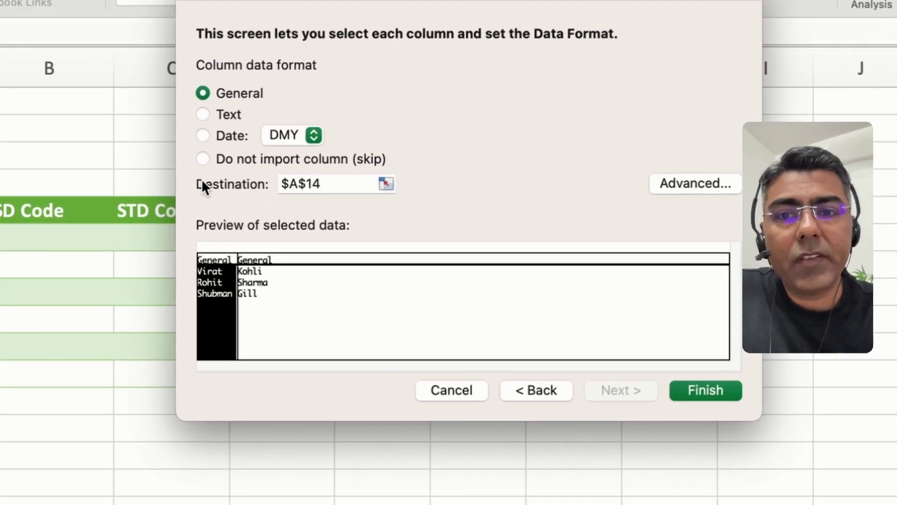
double_click(296, 183)
text(b)
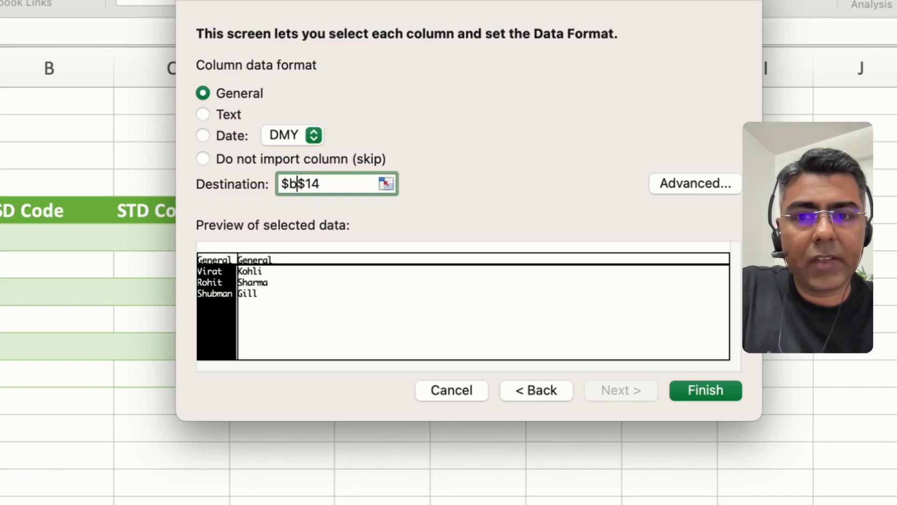
click(709, 392)
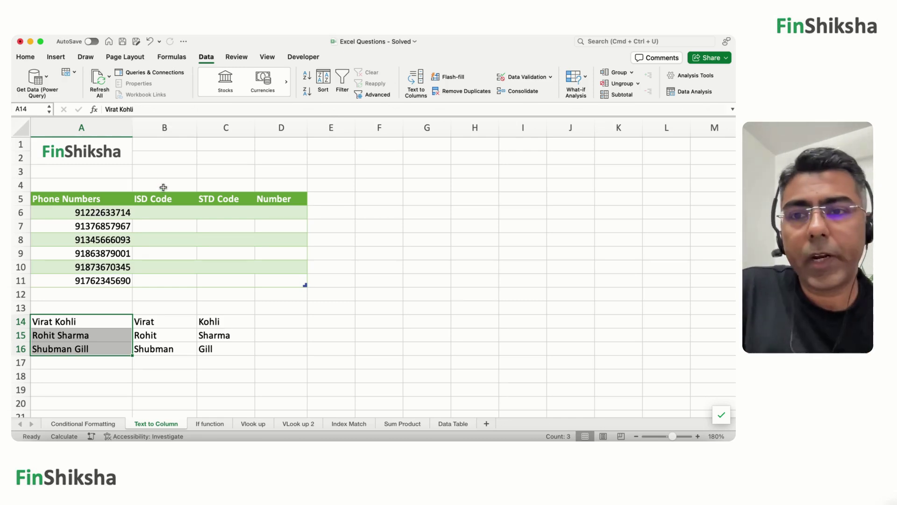
- Split phone numbers A6:A11 at fixed widths after characters 2 and 4 into columns B–D
click(93, 212)
drag(93, 212, 90, 279)
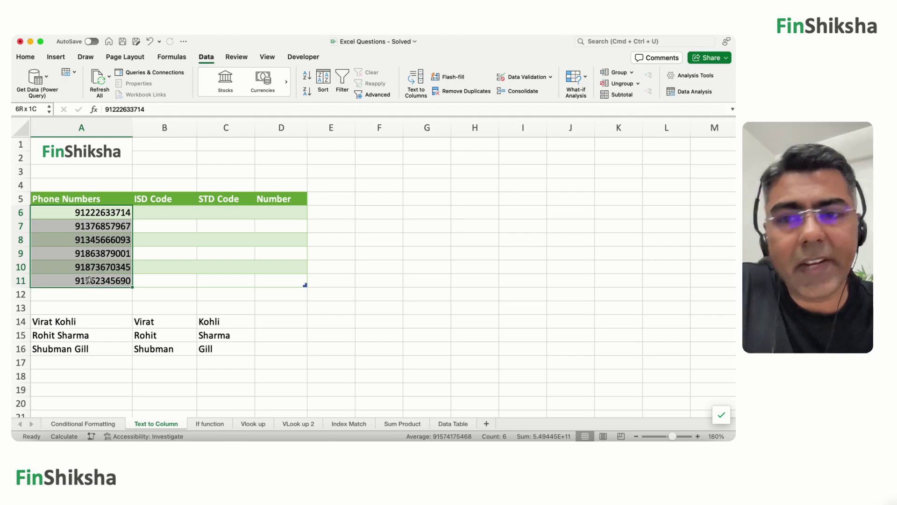
click(416, 82)
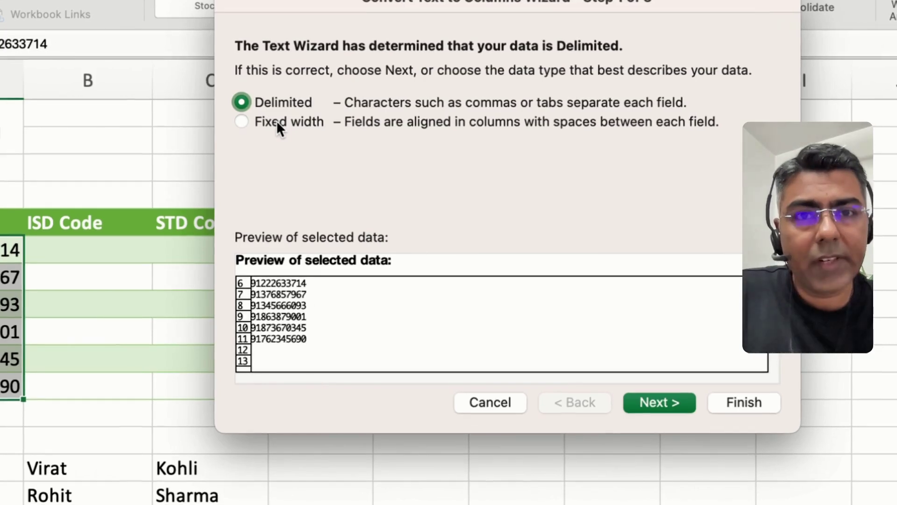
click(276, 119)
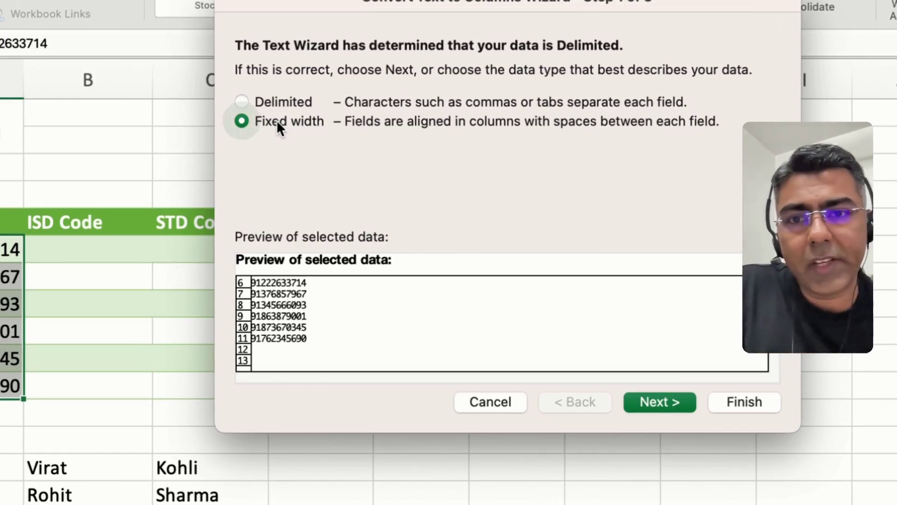
click(677, 403)
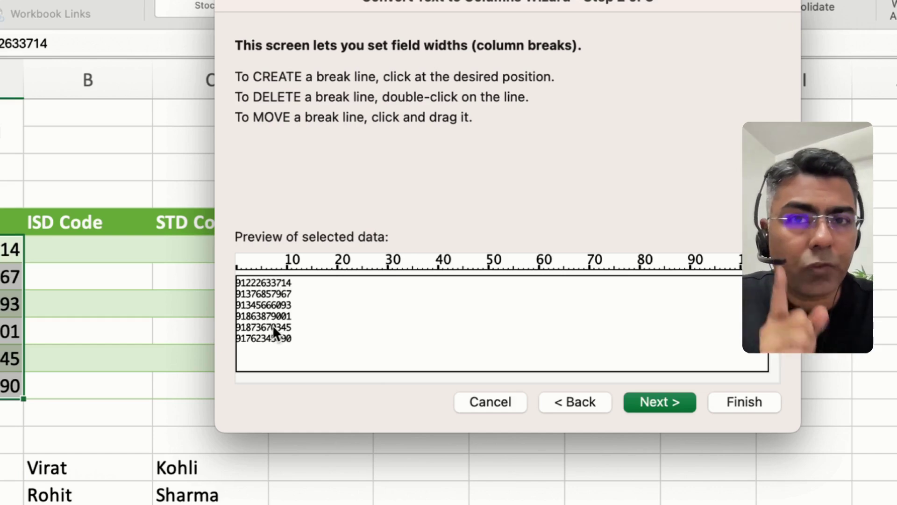
click(245, 285)
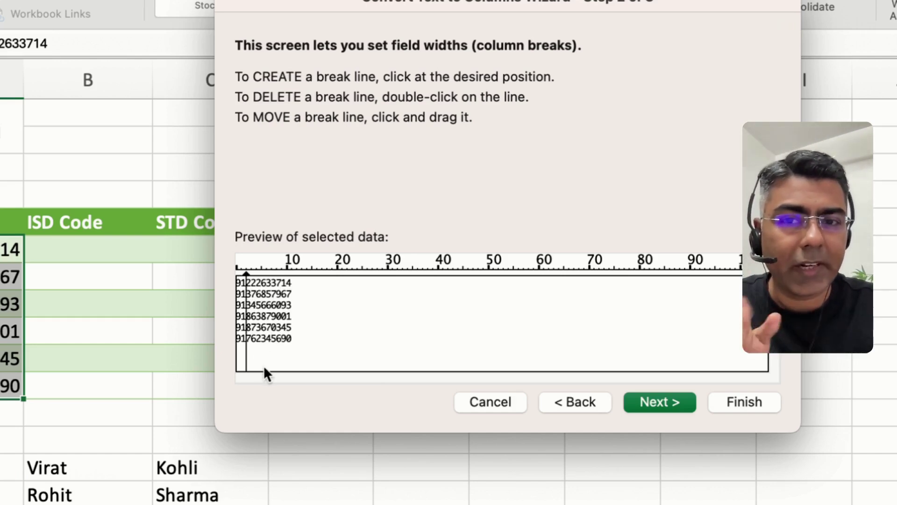
click(256, 288)
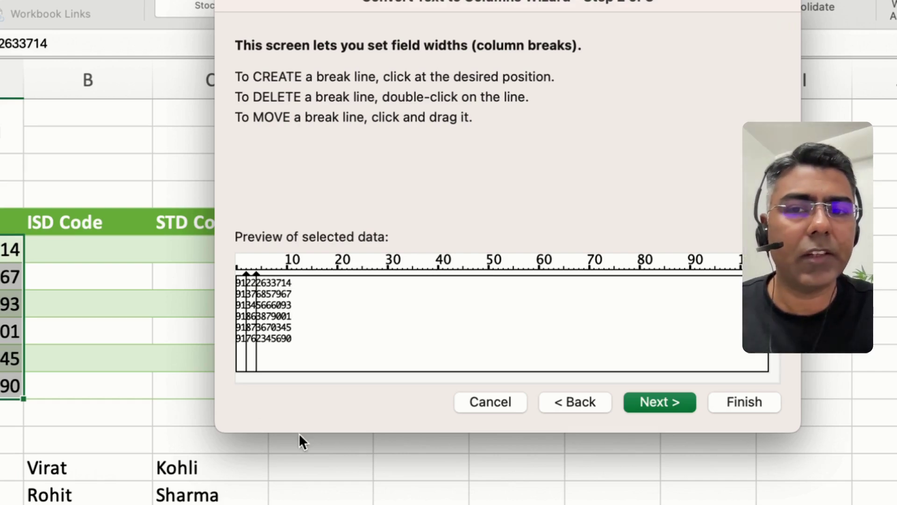
click(662, 405)
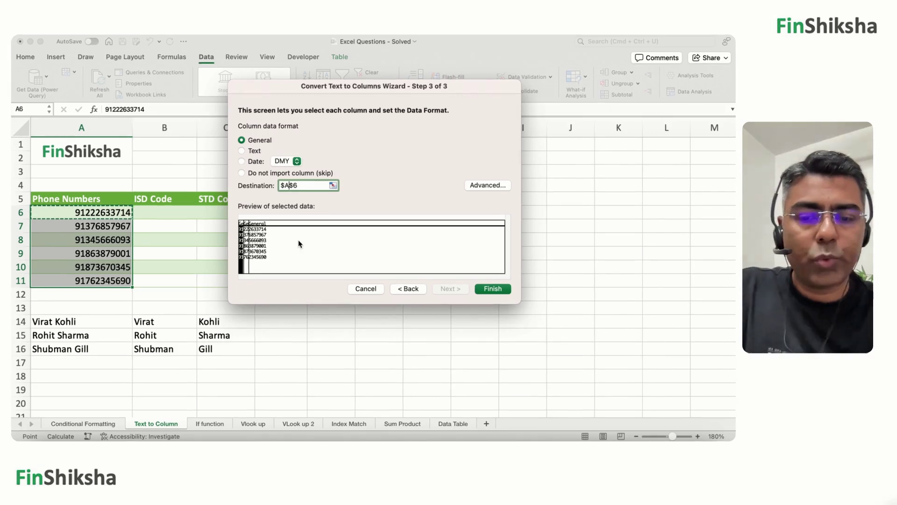
key(BackSpace)
text(b)
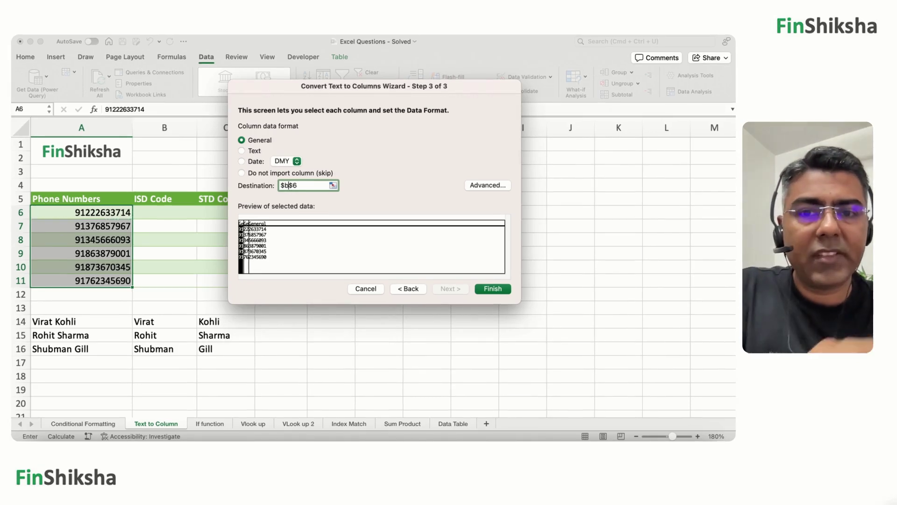
click(487, 288)
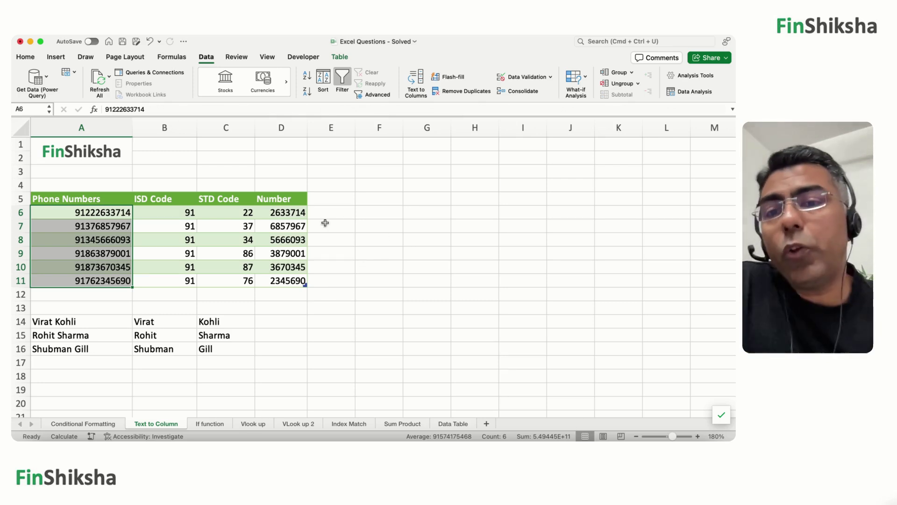
- Copy the ISD Code, STD Code and Number headers into F5:H5
drag(166, 198, 260, 200)
key(super+c)
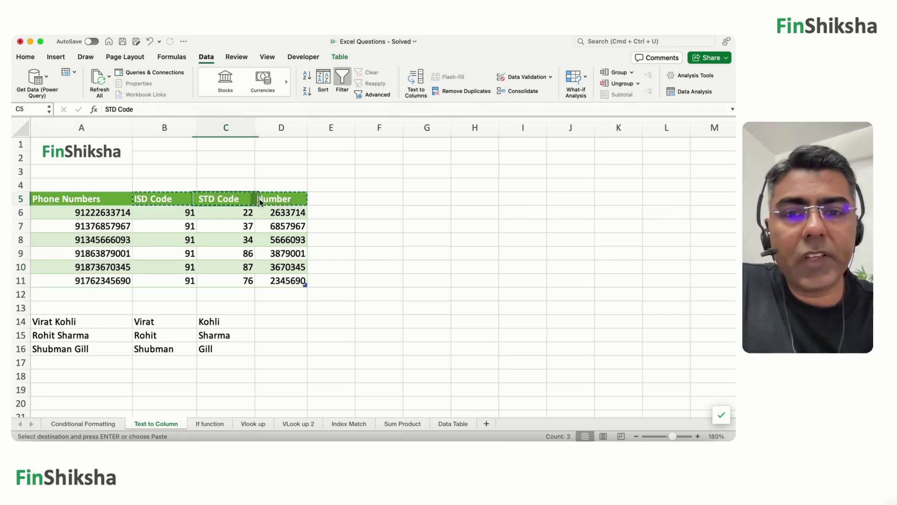
key(Right)
key(Right)
key(Right)
key(Right)
key(super+v)
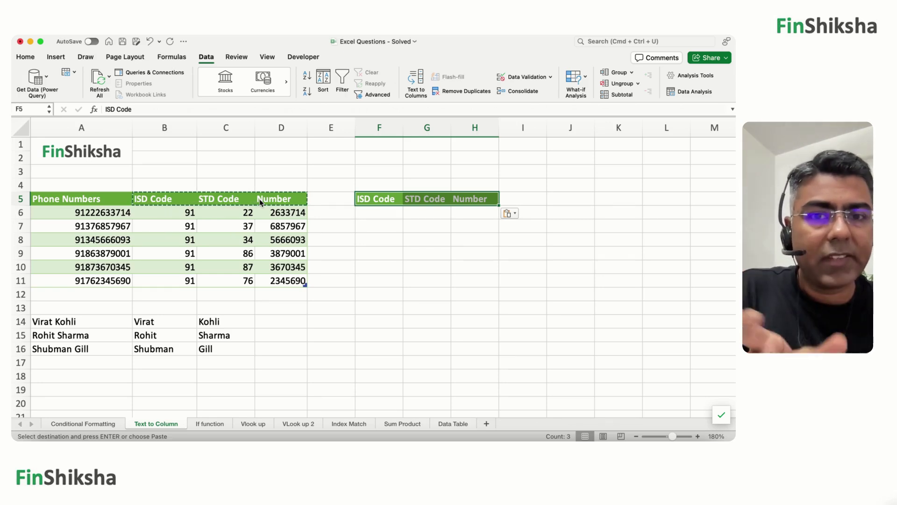
- Enter =LEFT on the first phone number with 2 characters in F6, returning 91
click(379, 215)
text(=)
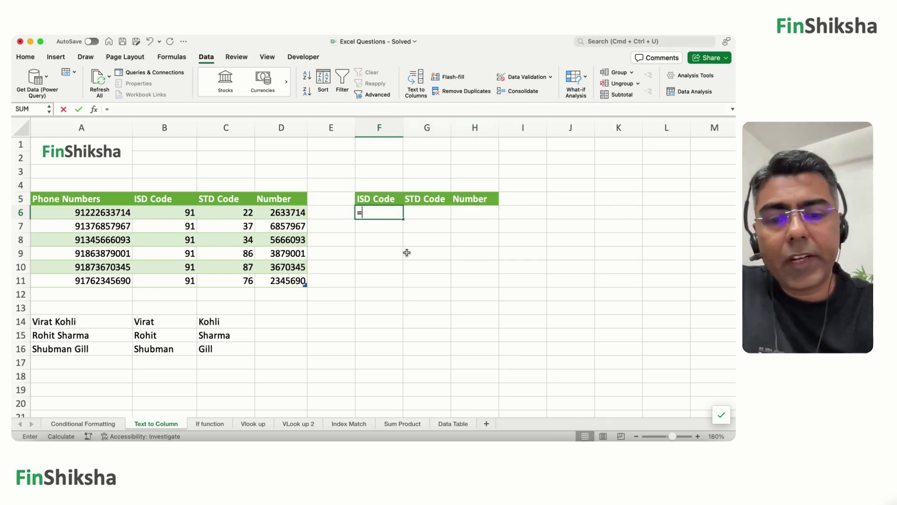
text(lef)
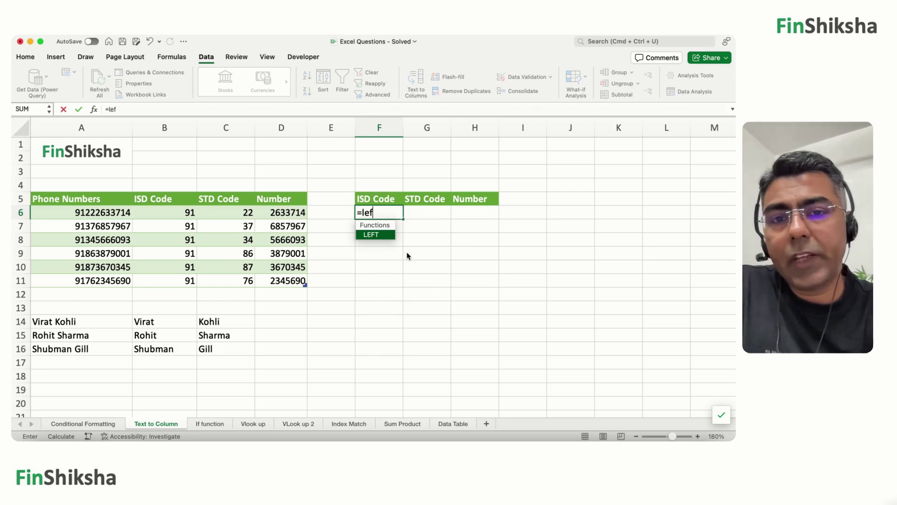
text(t()
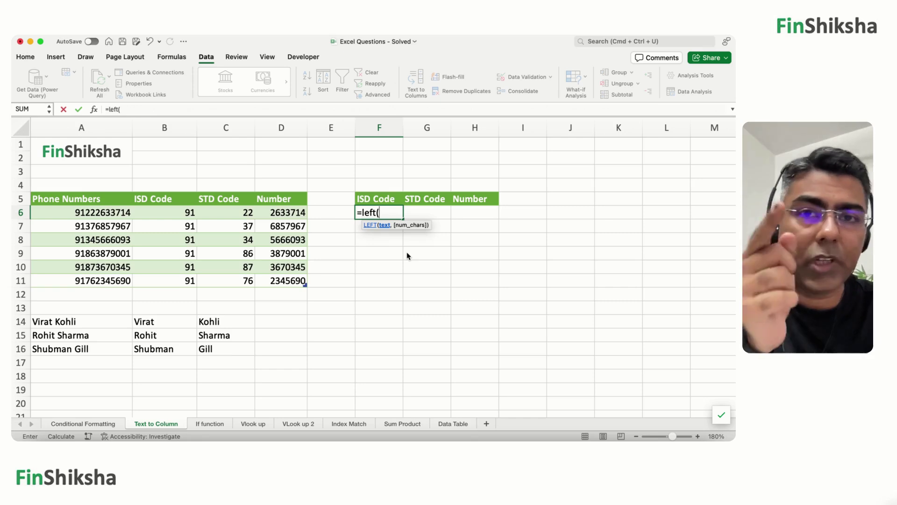
key(Left)
key(Left)
key(Left)
key(Left)
key(Left)
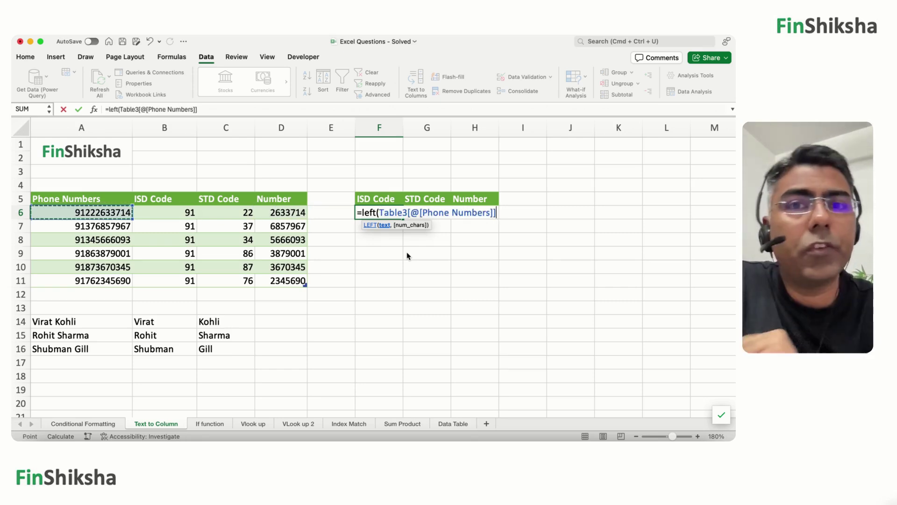
text(,2)
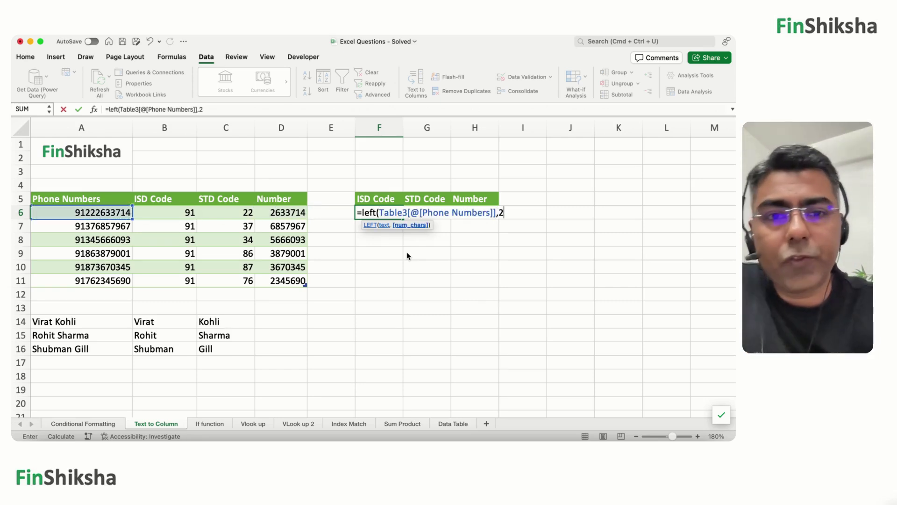
text())
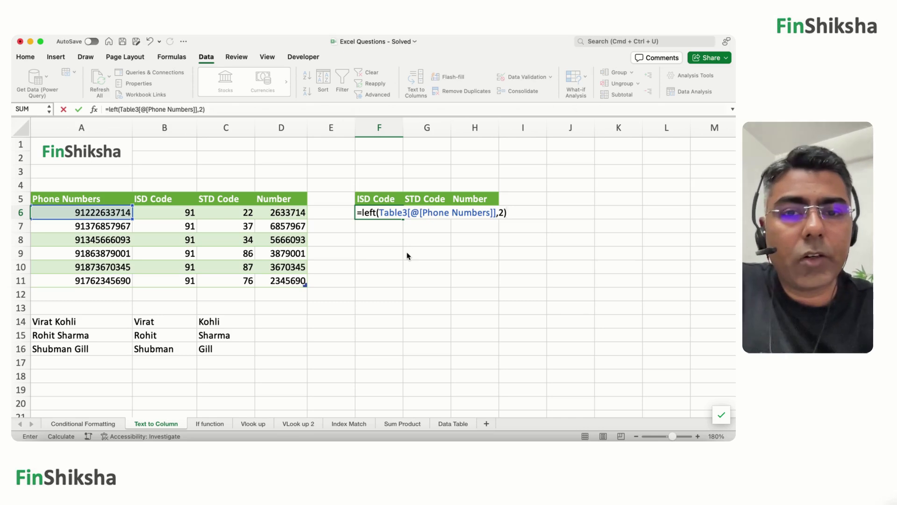
key(Return)
key(Up)
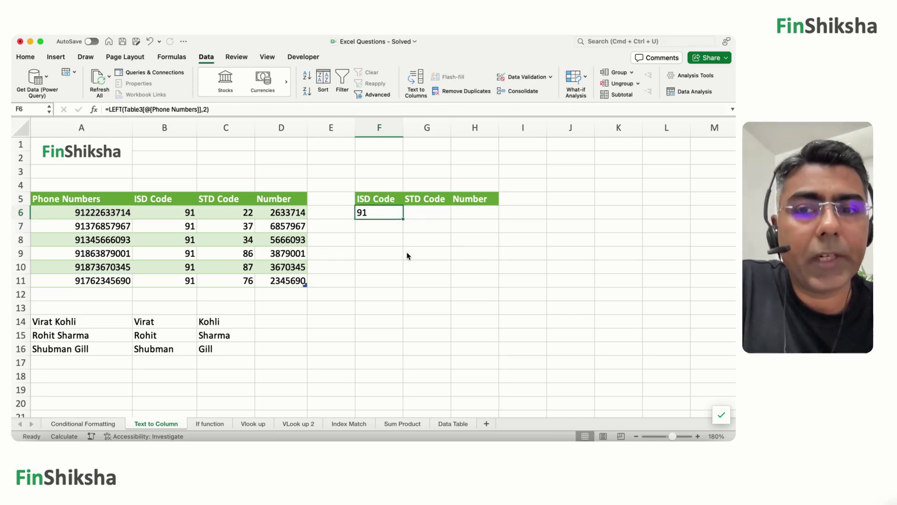
- Copy the six phone numbers in A6:A11 to the clipboard
drag(104, 215, 102, 277)
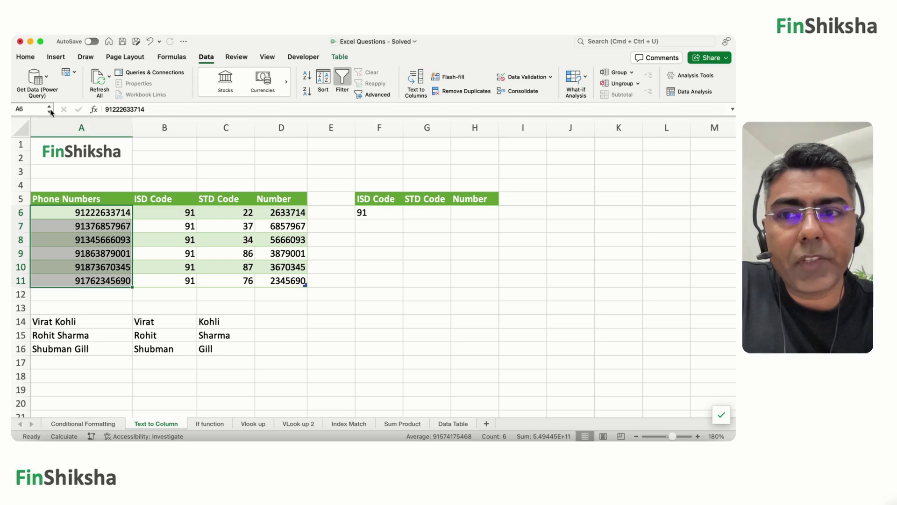
click(89, 201)
key(super+a)
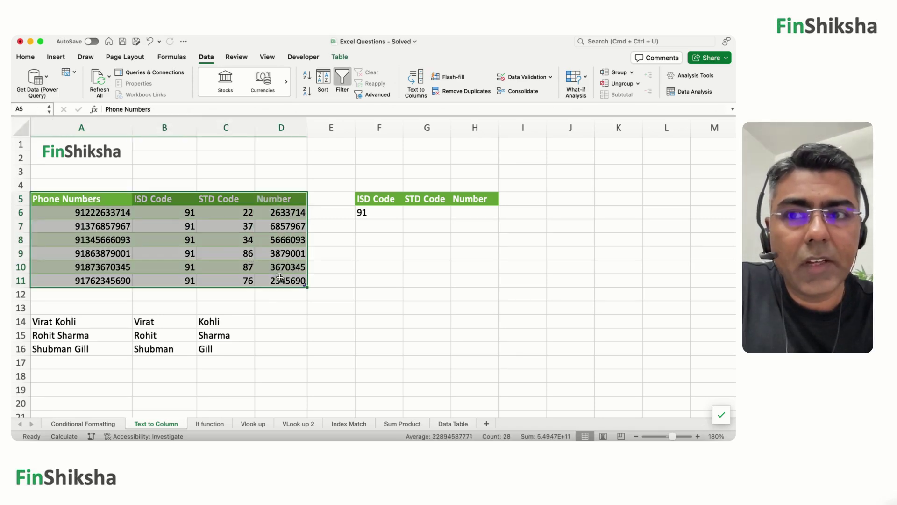
click(372, 214)
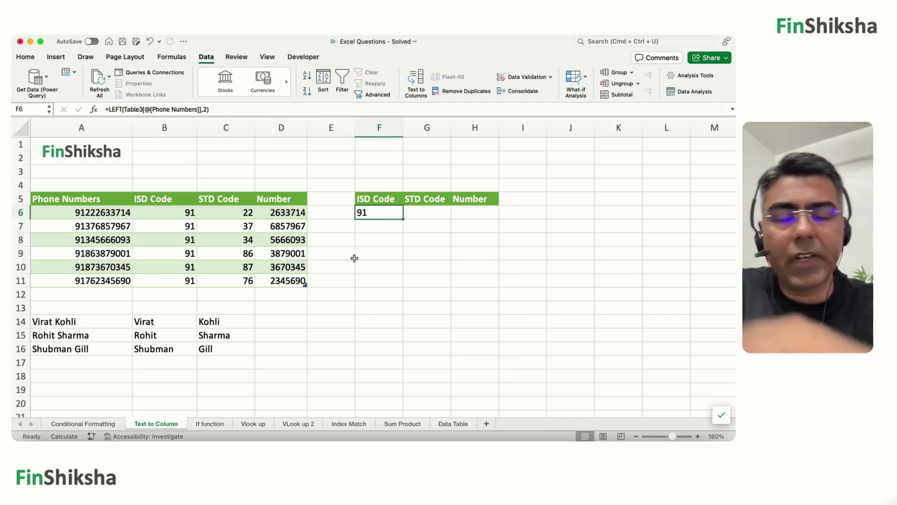
key(Down)
key(Down)
key(Down)
key(Down)
key(Down)
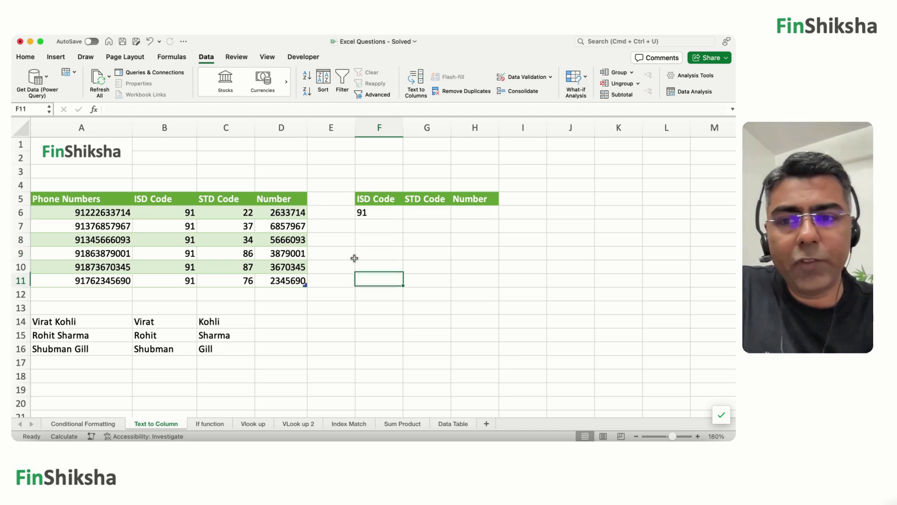
key(Left)
drag(111, 217, 110, 279)
key(super+c)
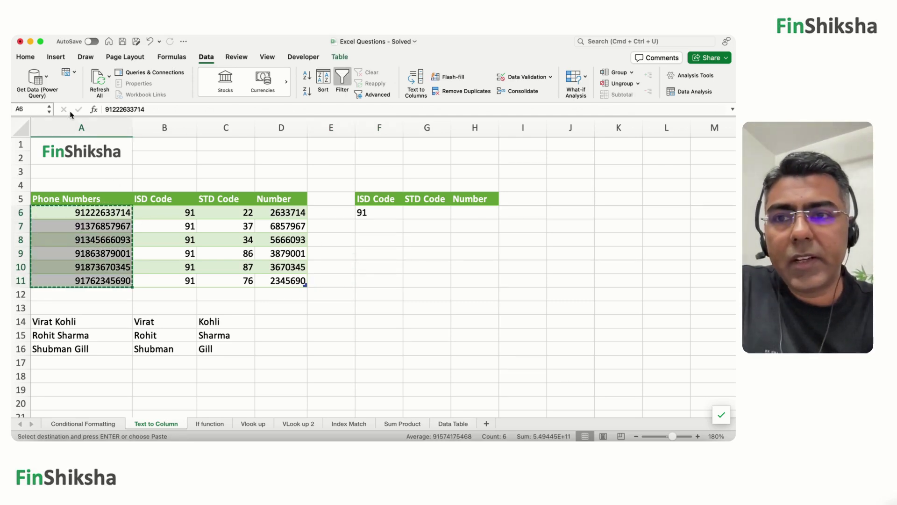
click(25, 57)
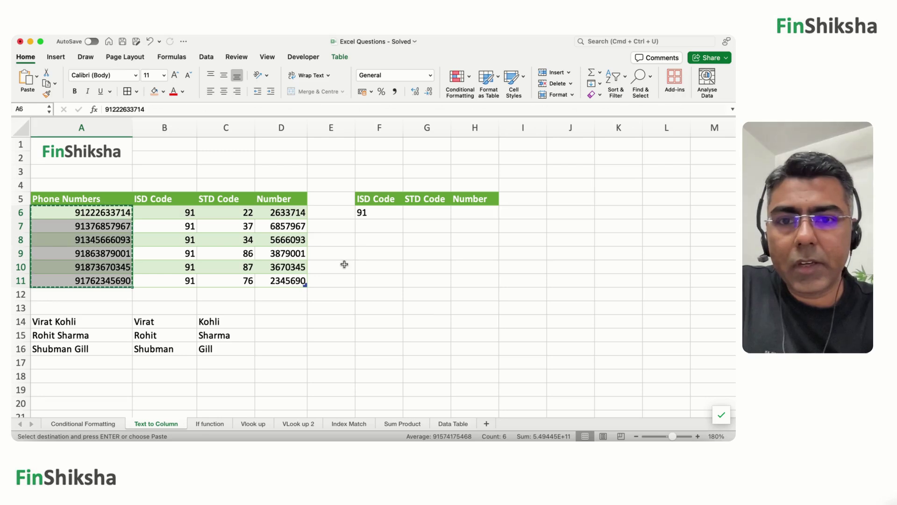
- Paste the phone numbers as values into F14:F19 and autofit column F
click(379, 321)
click(37, 77)
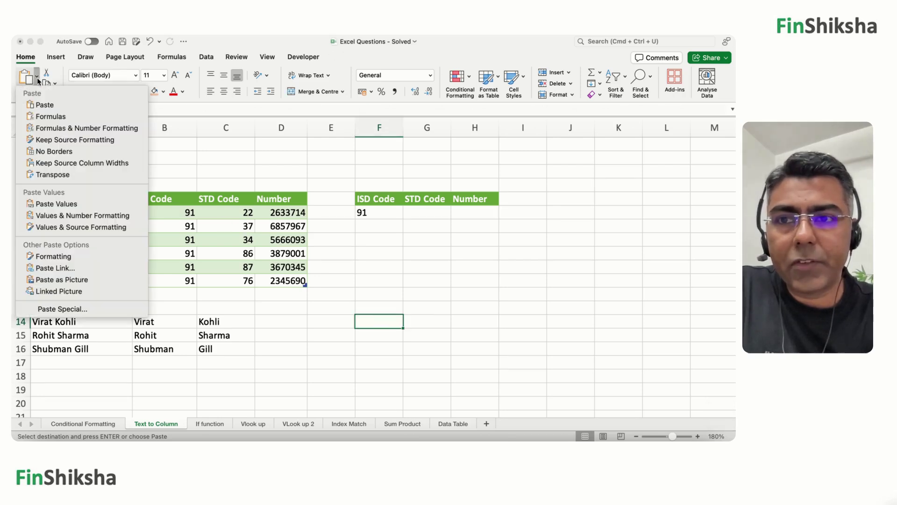
click(155, 240)
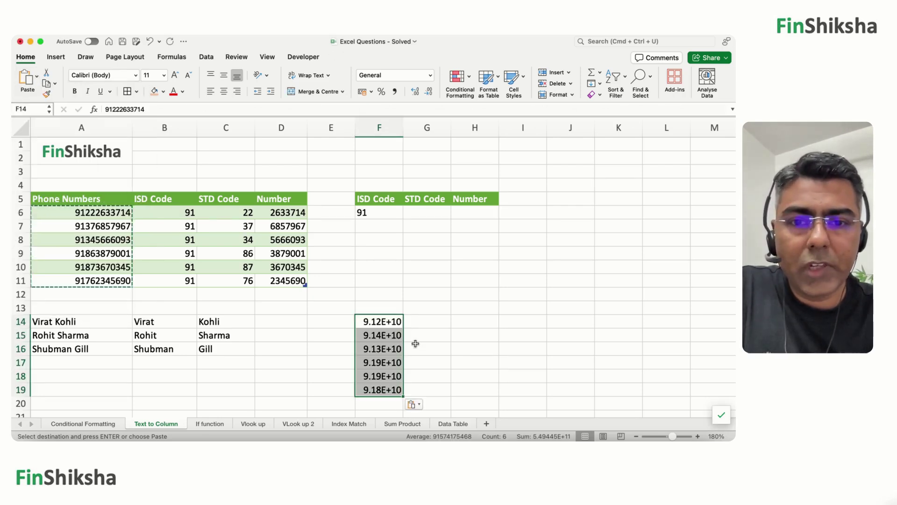
drag(403, 126, 403, 126)
double_click(403, 126)
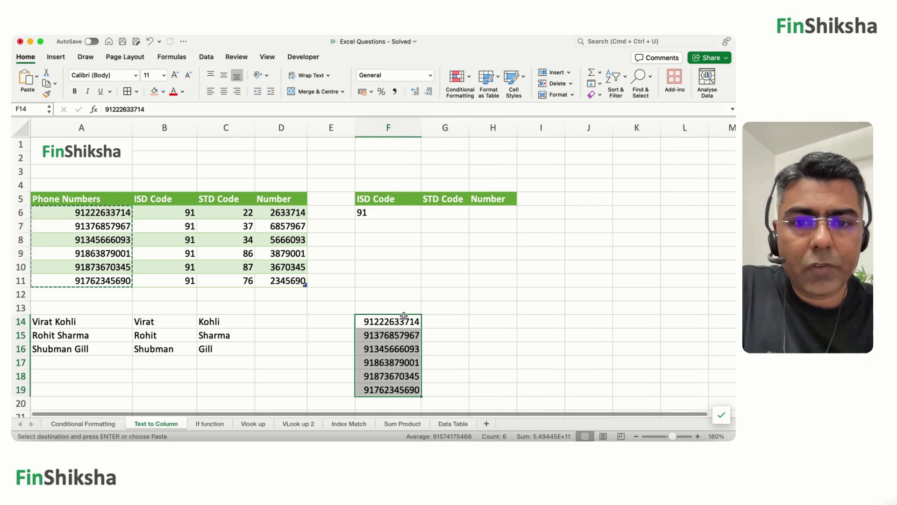
click(442, 322)
- Enter =LEFT(F14:F19,2) in H14 to spill ISD code 91 down to H19
key(Right)
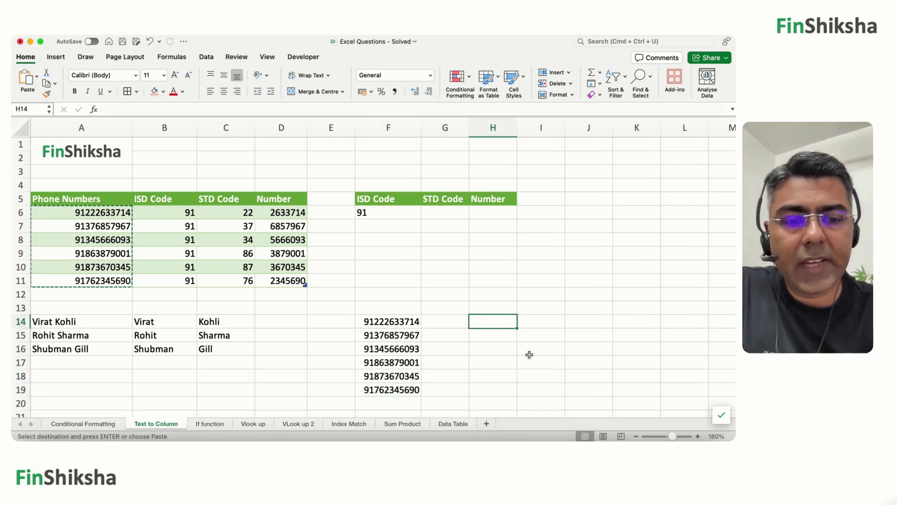
text(=left)
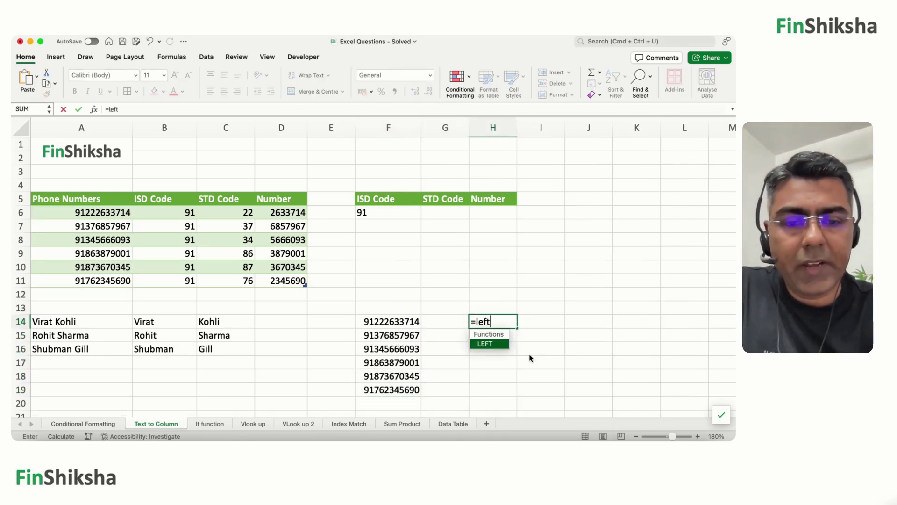
text(()
key(Left)
key(Left)
key(shift+Down)
key(shift+Down)
key(shift+Down)
key(shift+Down)
key(shift+Down)
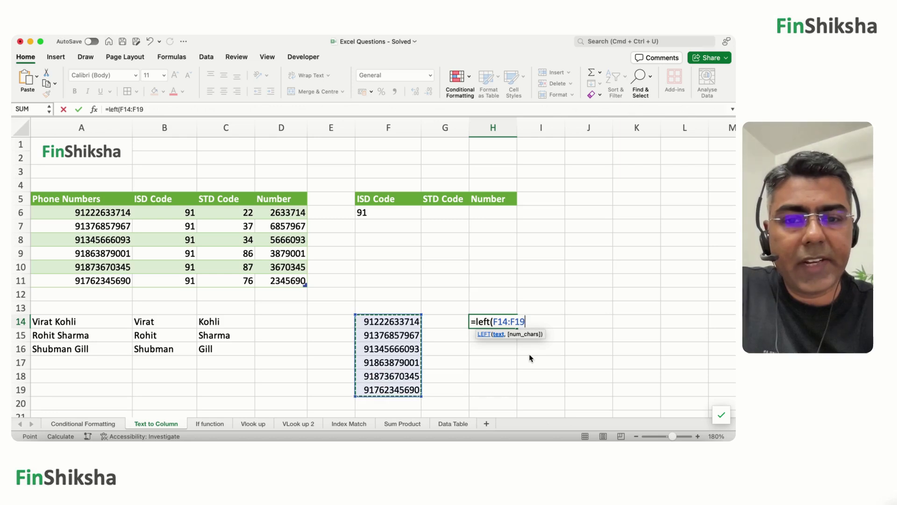
text(,2)
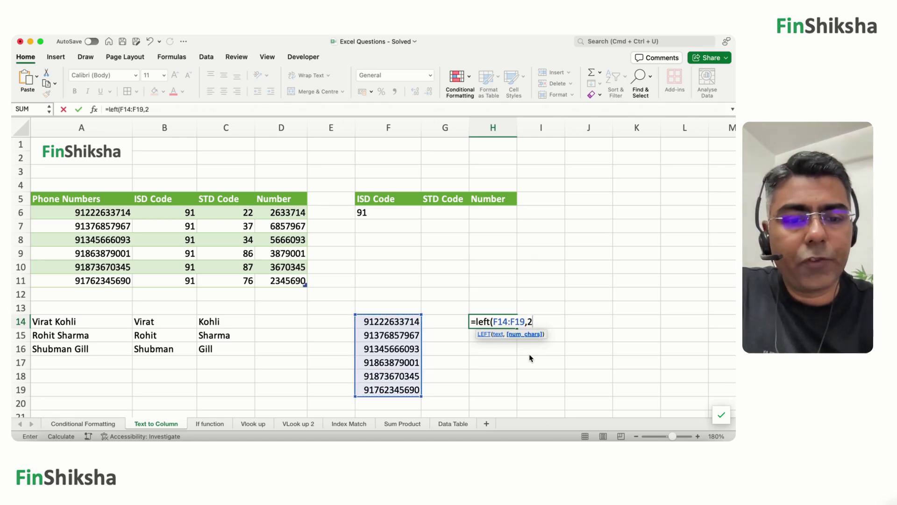
text())
key(Return)
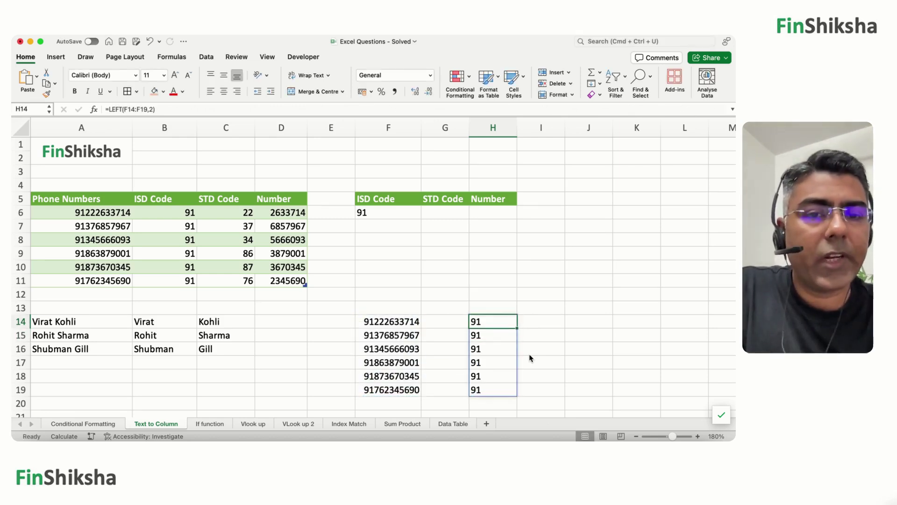
key(Right)
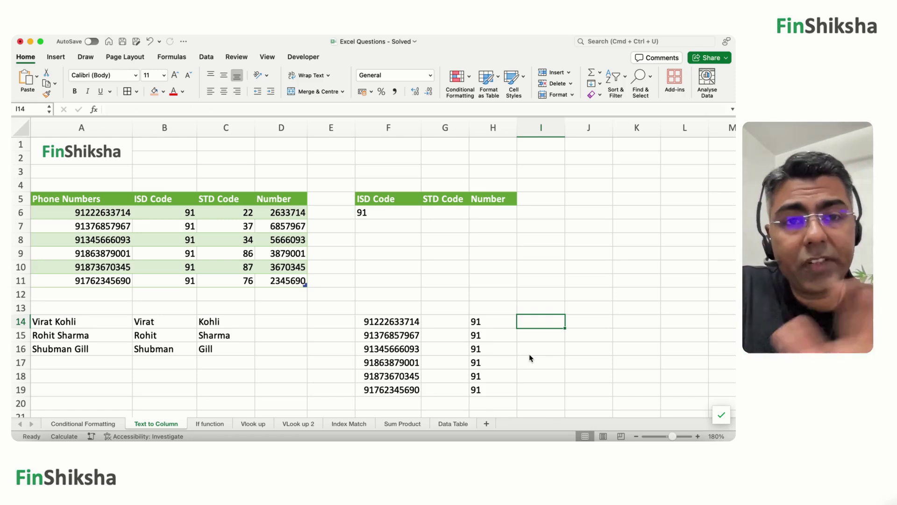
- Enter =RIGHT(F14,7) in I14 to get the last seven digits
text(=)
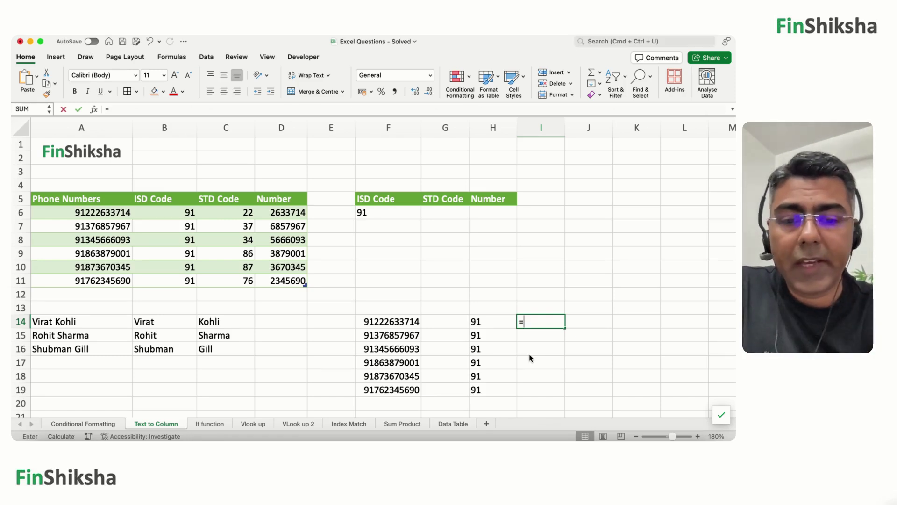
text(right(F14:F19)
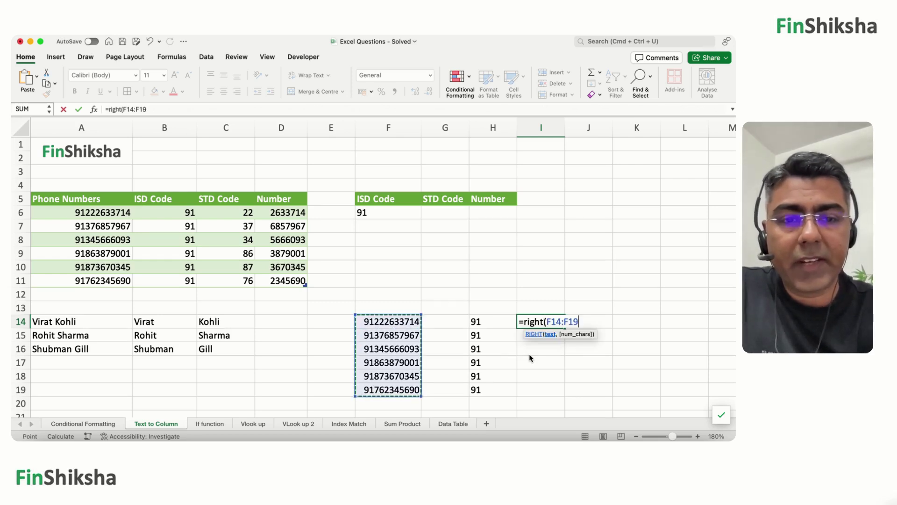
key(Up)
key(Down)
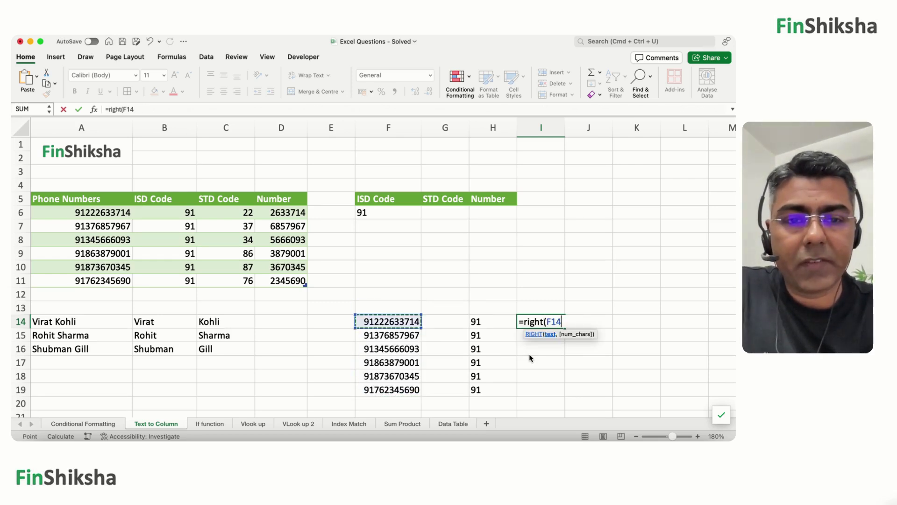
text(,)
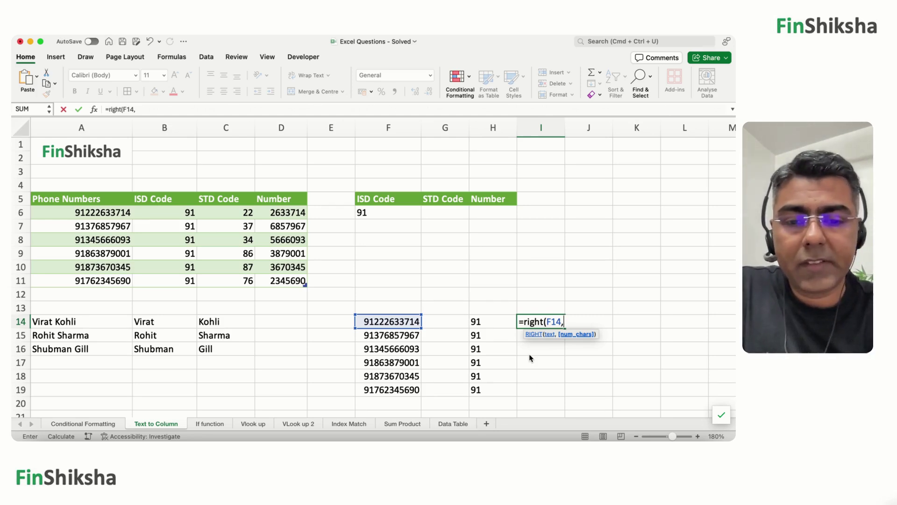
text(7))
key(Return)
key(Up)
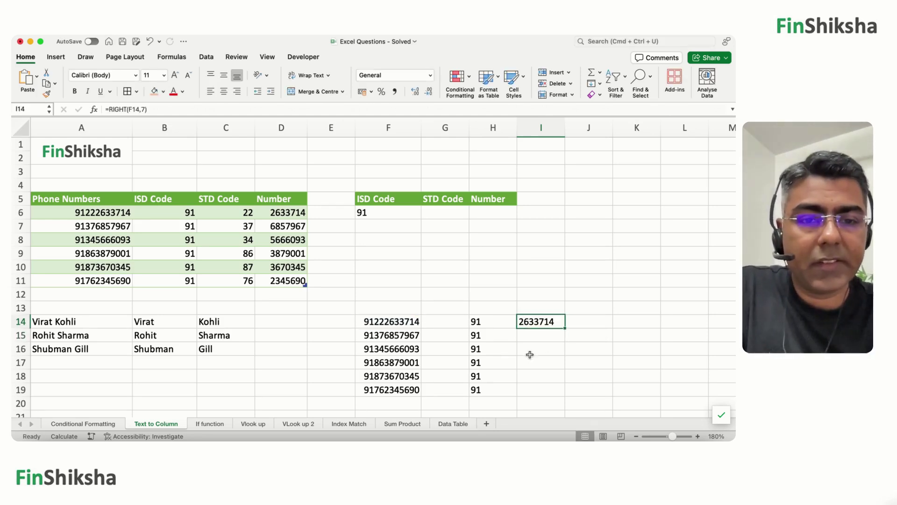
- Fill the RIGHT formula down to row 19 and move the results to J14:J19
double_click(565, 328)
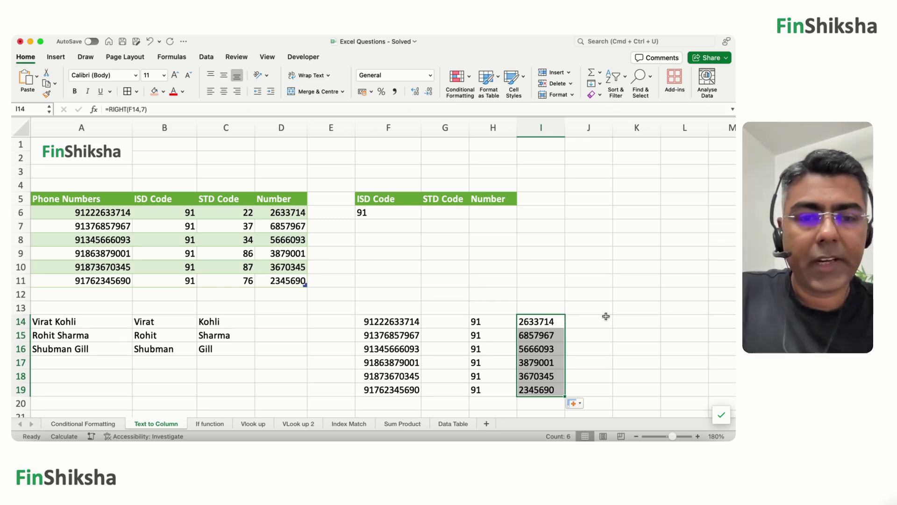
drag(606, 316, 606, 315)
key(Left)
text(=)
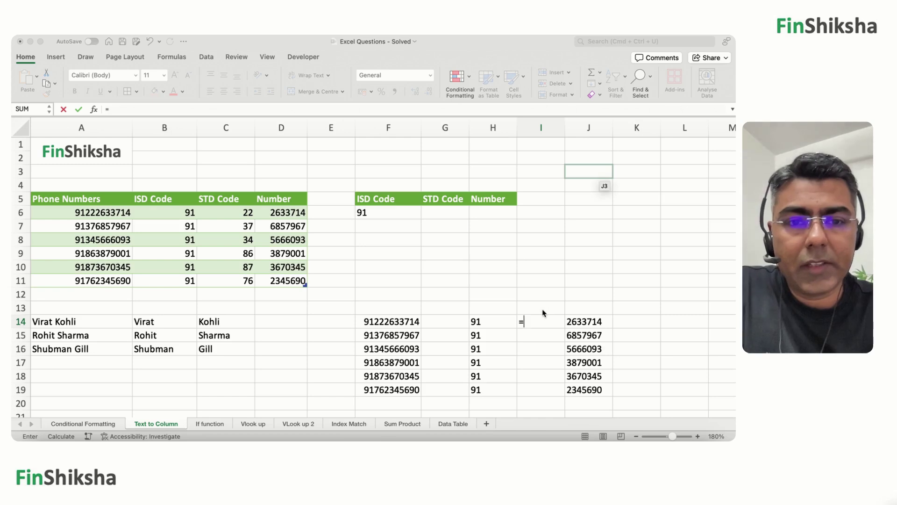
- Enter =RIGHT(LEFT(F14,4),2) in I14 to extract the STD code 22
click(533, 325)
text(ri)
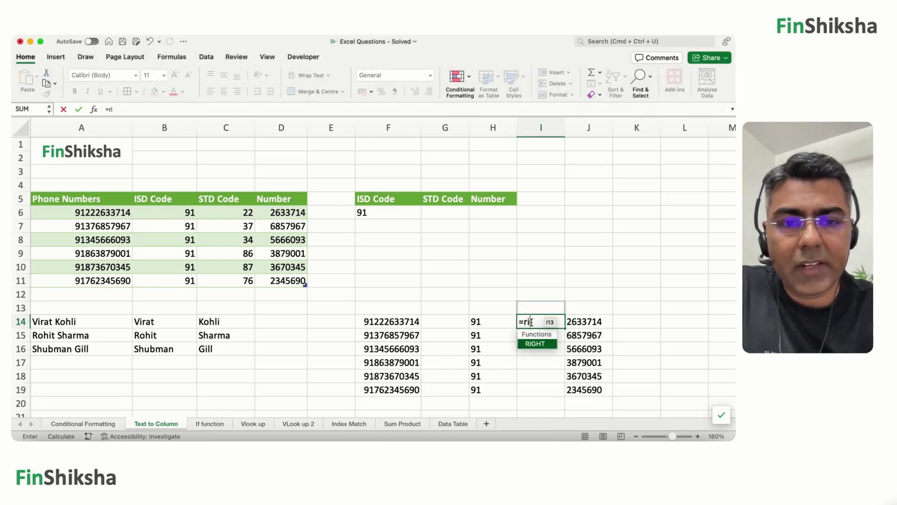
text(ght(left()
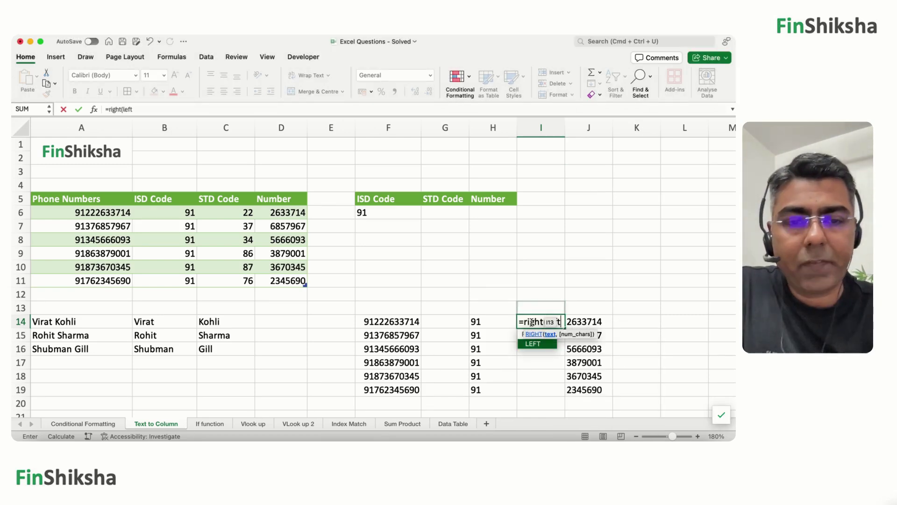
click(389, 321)
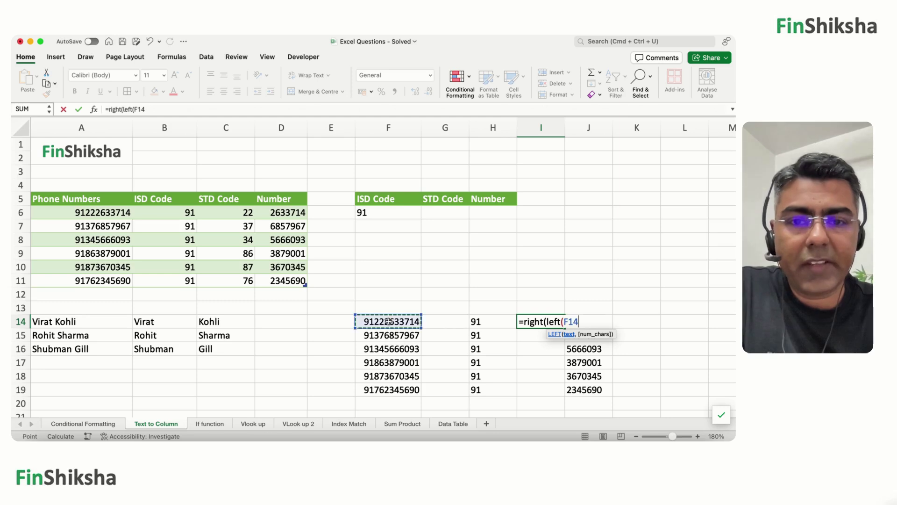
text(,4))
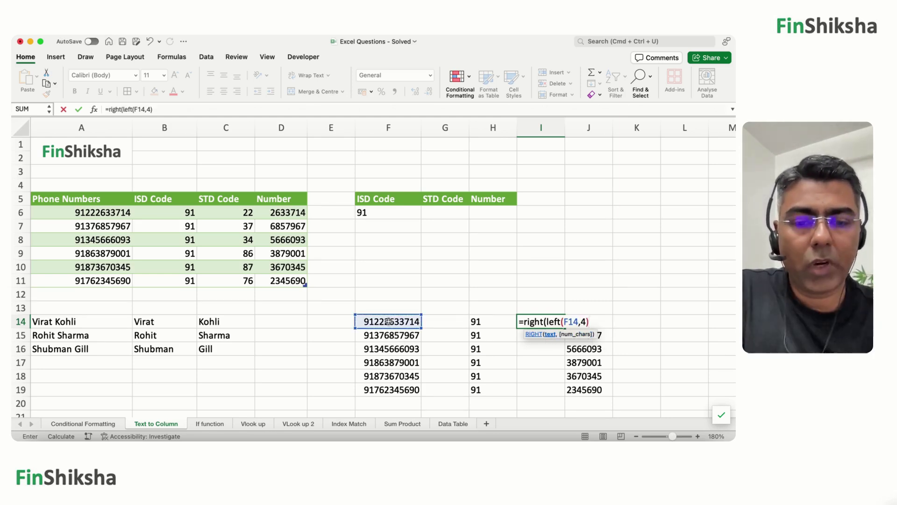
text(,2)
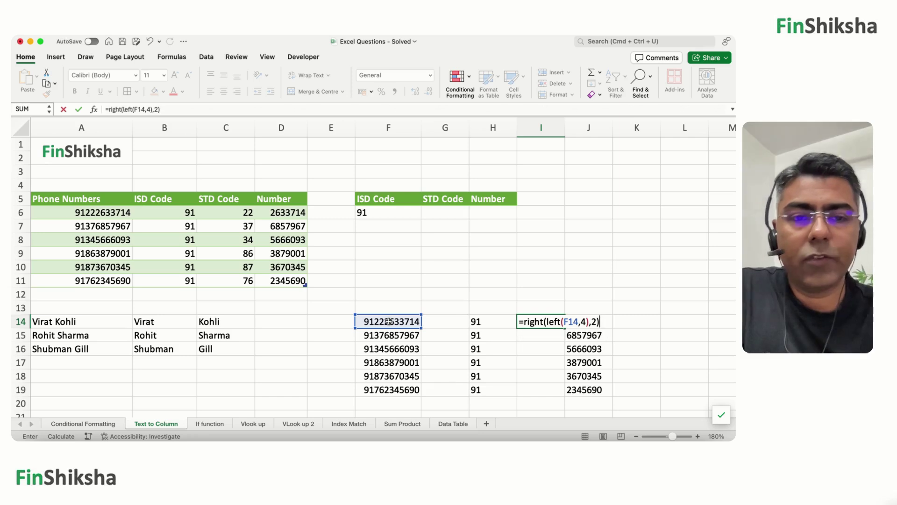
key(Return)
key(Up)
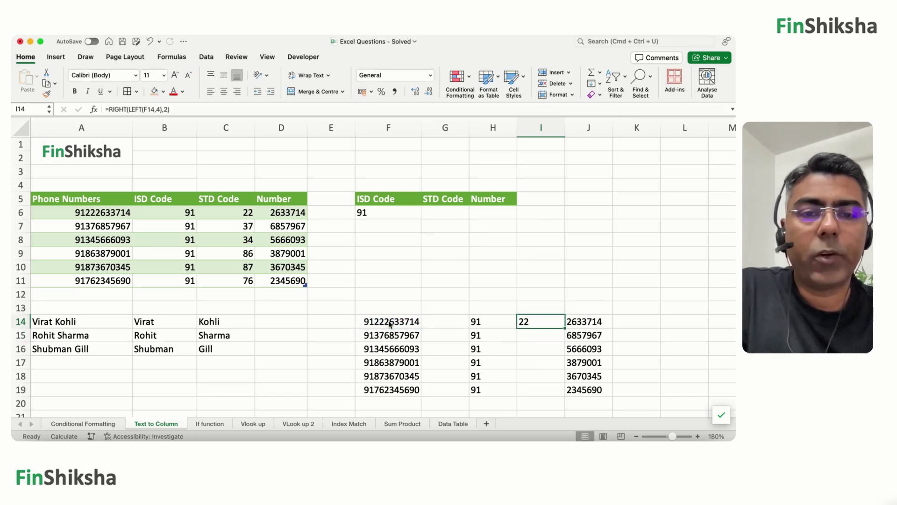
- Check the STD digits in F14, then fill the STD formula down to I19
double_click(390, 322)
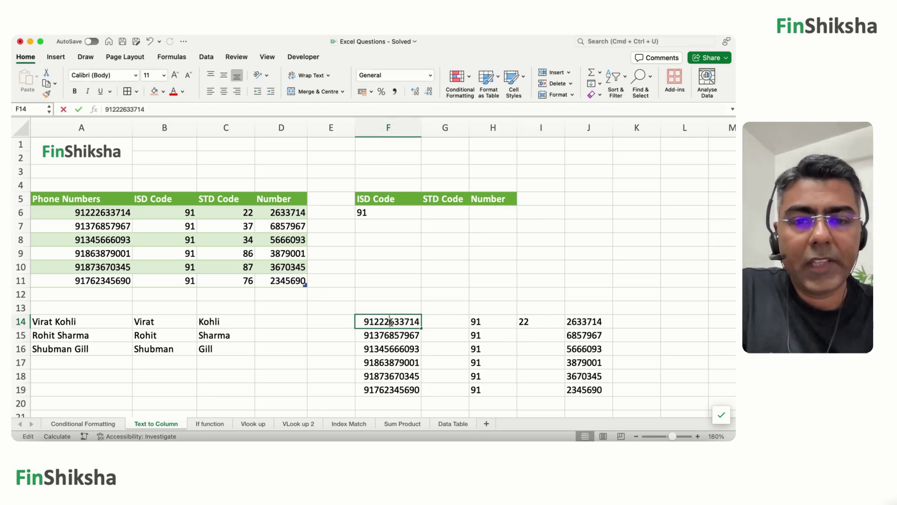
drag(384, 321, 374, 321)
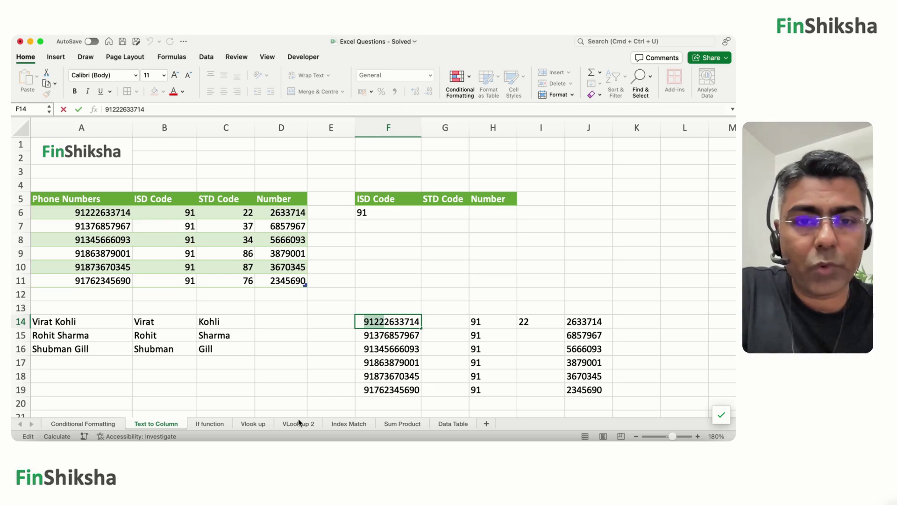
key(Escape)
click(522, 321)
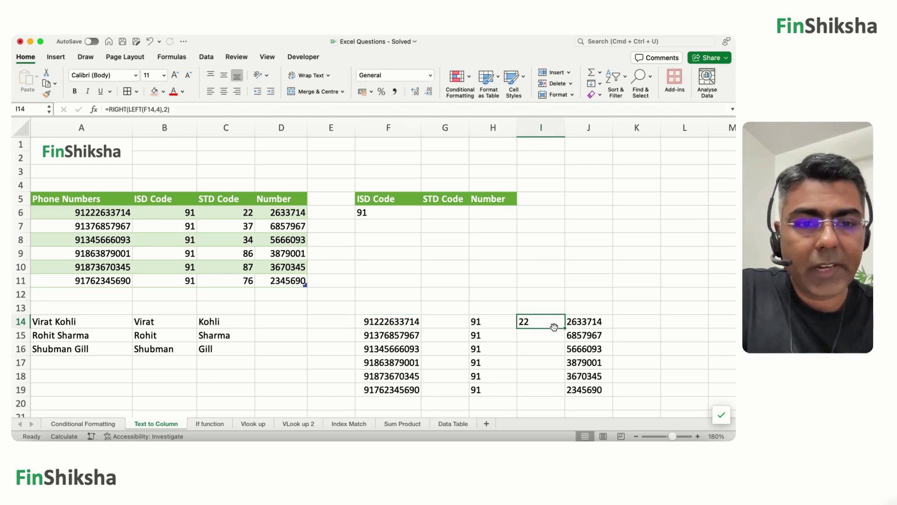
double_click(564, 328)
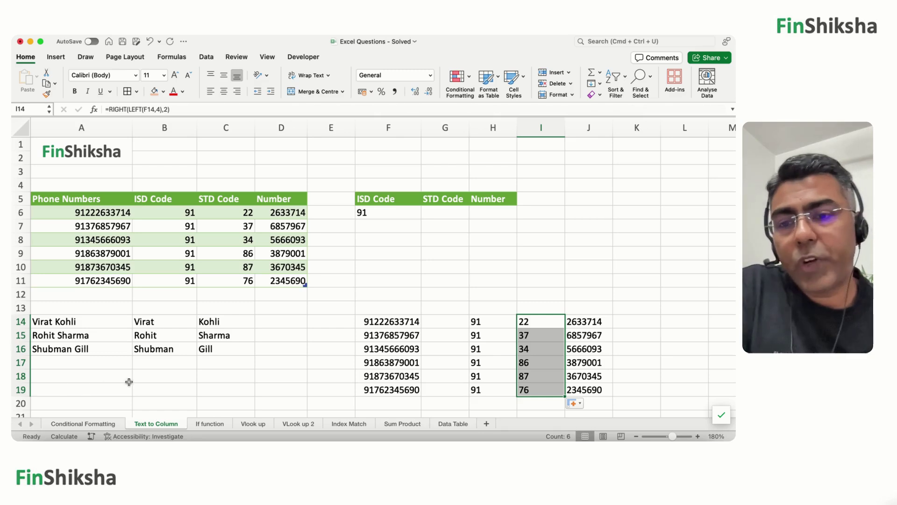
- Enter two sample email addresses in A18 and A19 and select both cells
click(65, 379)
text(a)
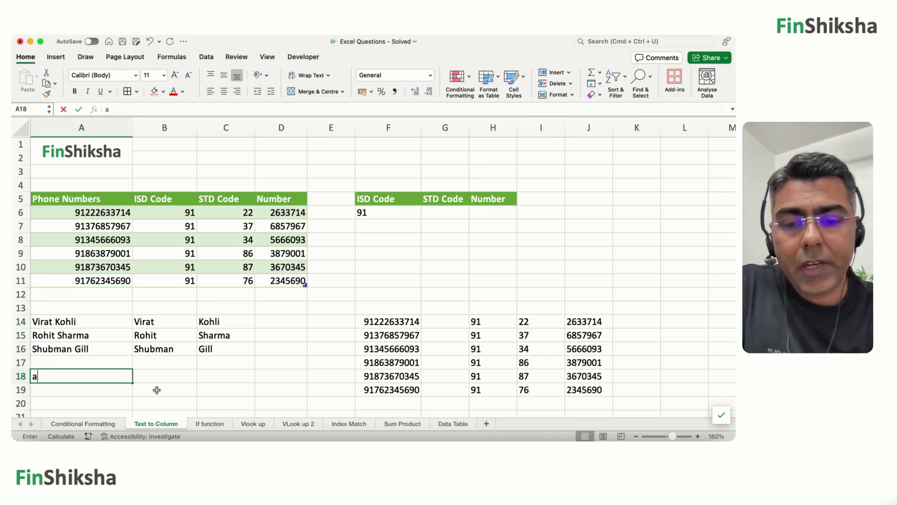
text(bc@gmail.com)
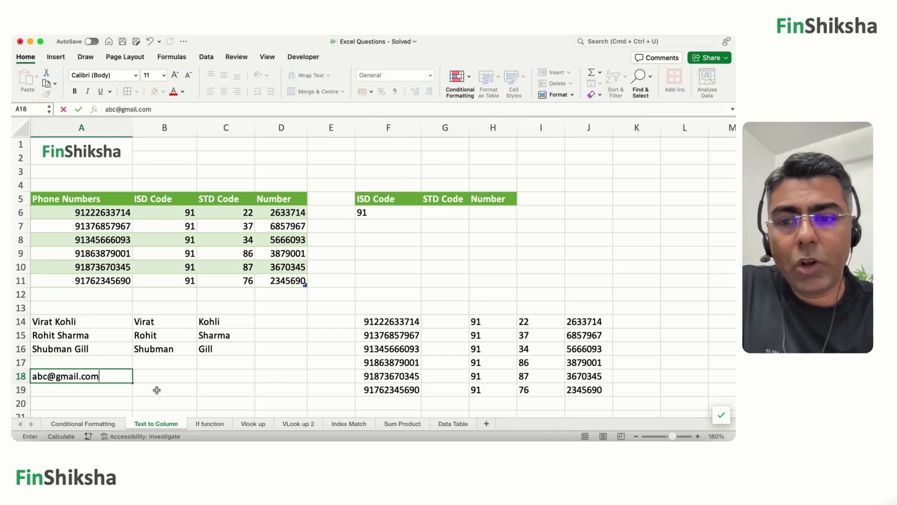
key(Return)
text(x)
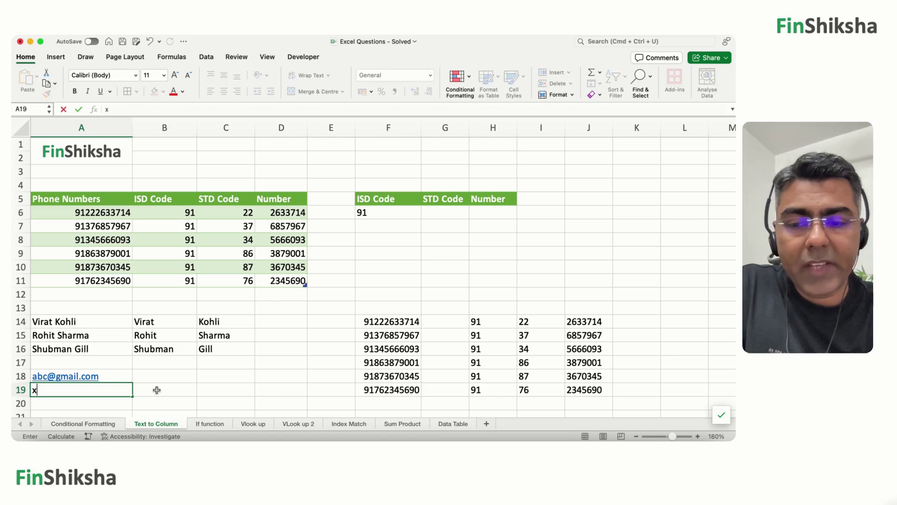
text(yz@)
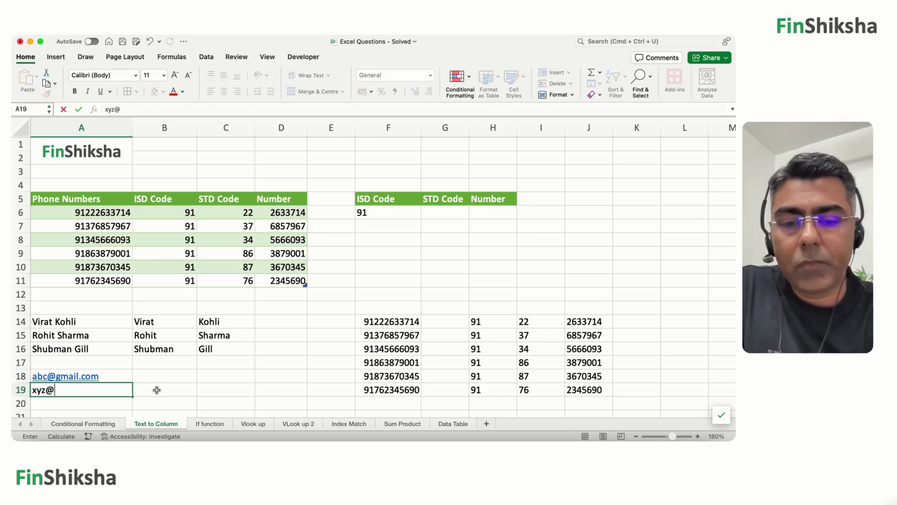
text(yahoo.com)
key(Tab)
key(Up)
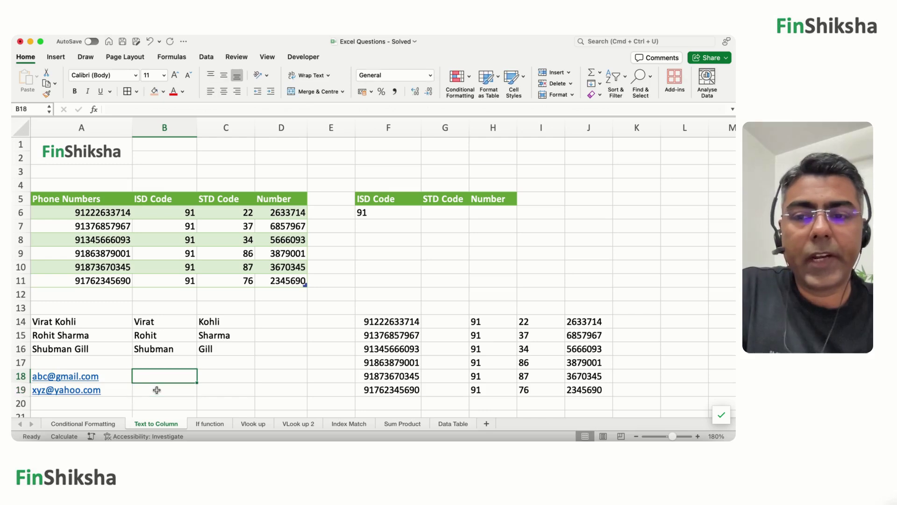
key(Left)
key(shift+Down)
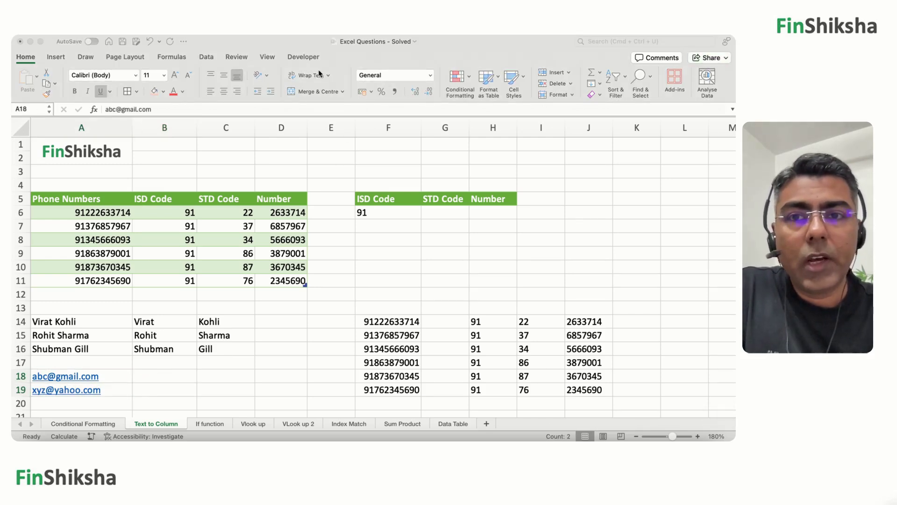
- Split the e-mails at @ with Text to Columns into B18, giving usernames abc/xyz and their domains
click(181, 58)
click(206, 57)
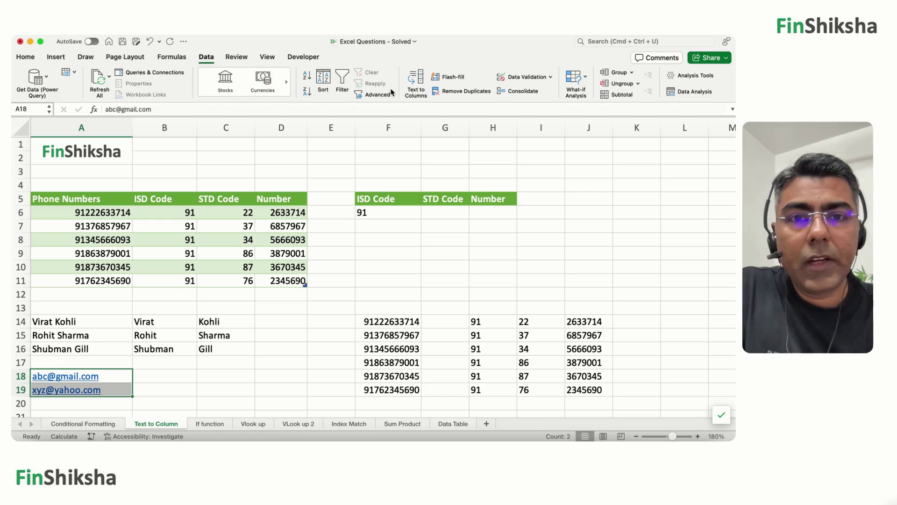
click(411, 86)
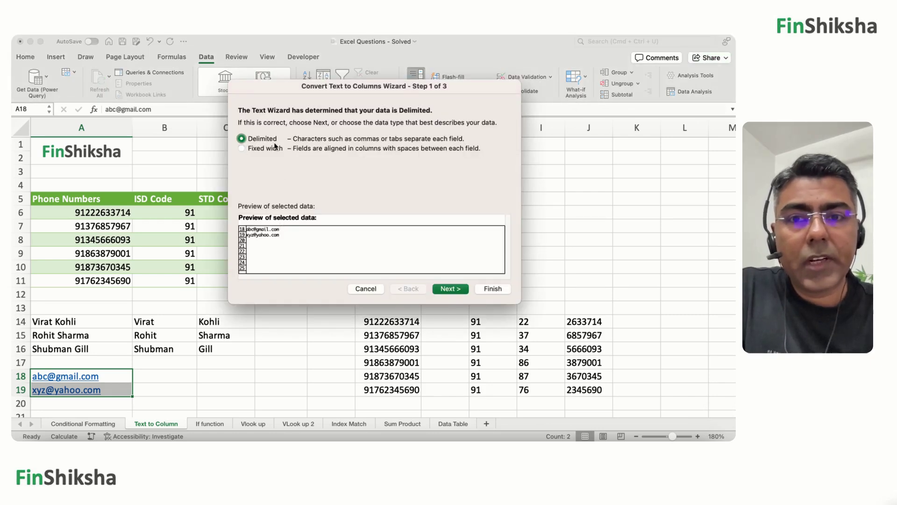
click(449, 289)
click(253, 187)
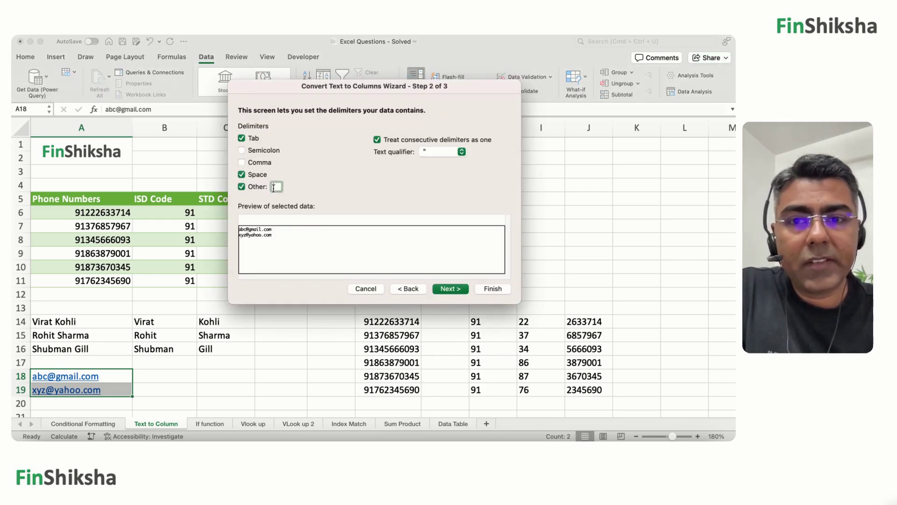
text(@)
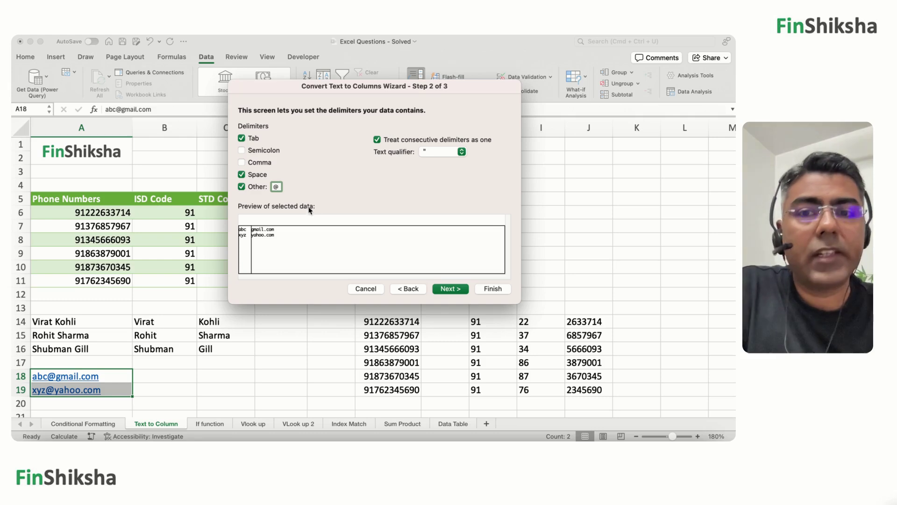
click(455, 291)
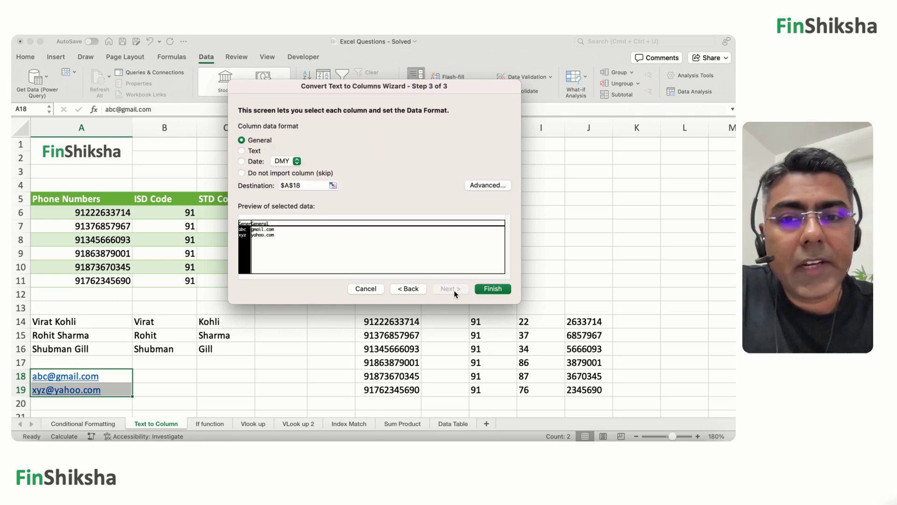
click(286, 186)
key(Delete)
text(b)
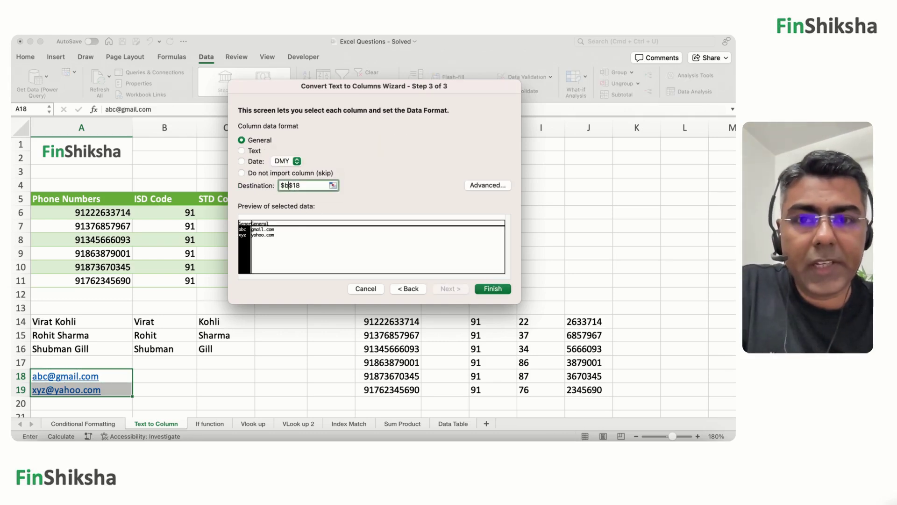
click(492, 288)
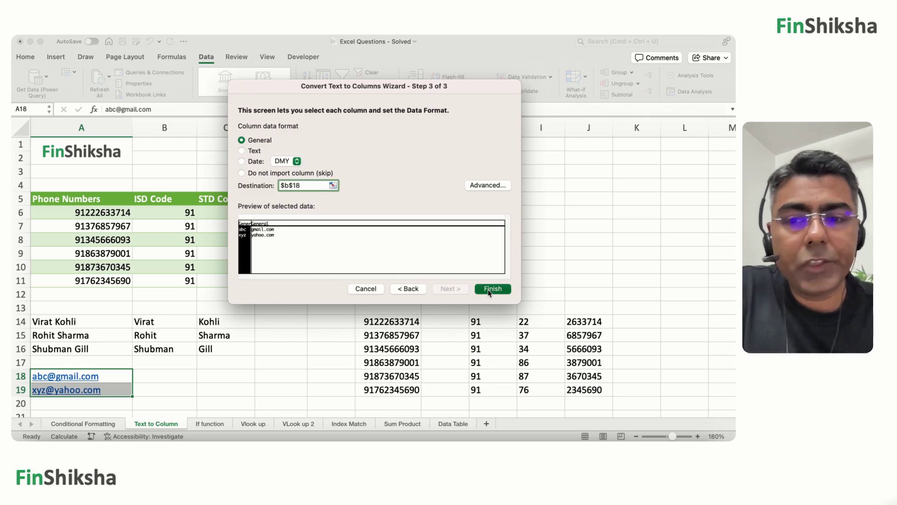
click(283, 376)
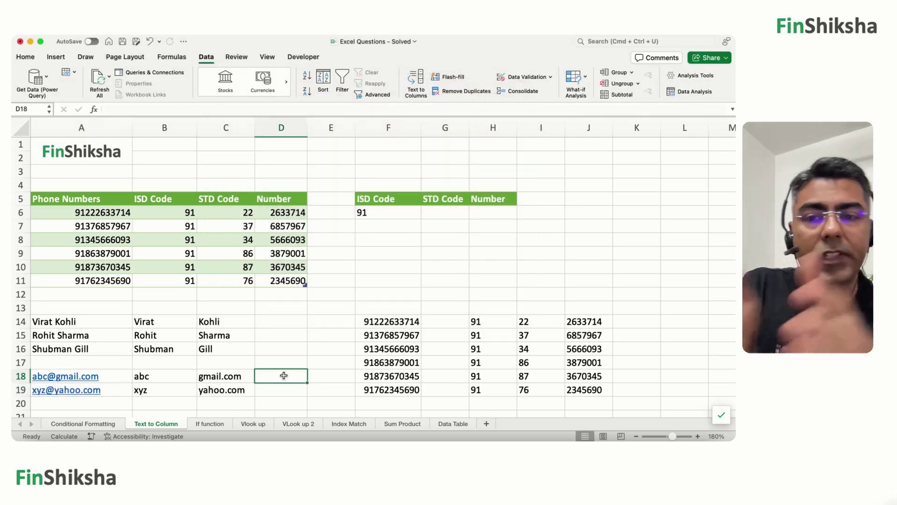